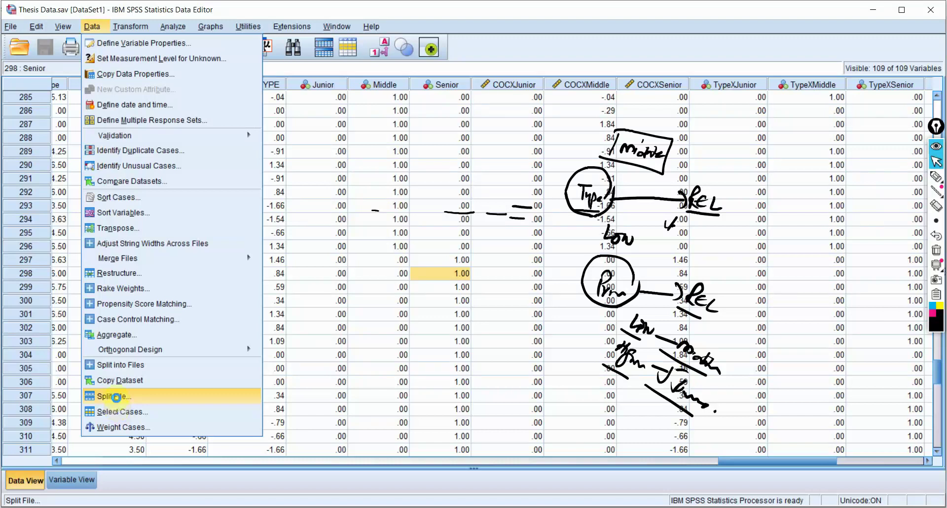
# - Split the file with output organized by groups based on Rank, sorting the file by the grouping variable
pyautogui.click(114, 403)
pyautogui.click(463, 215)
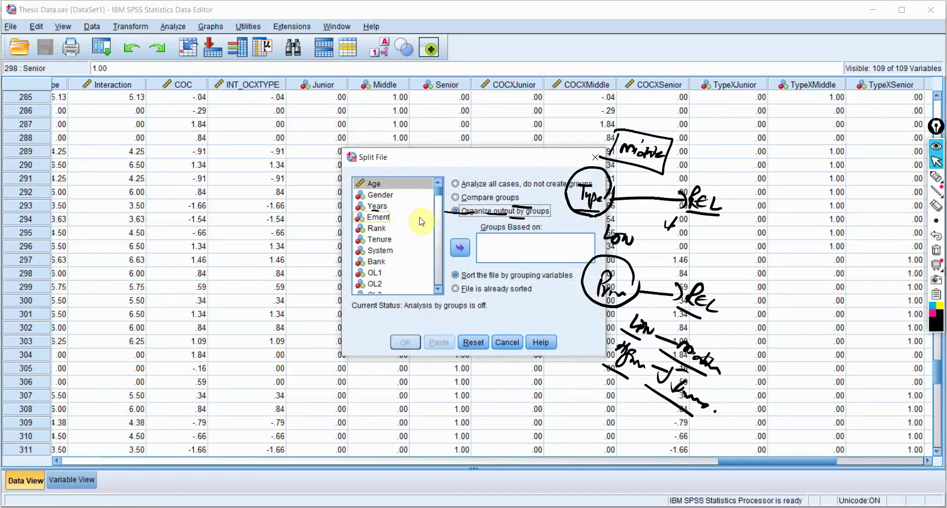
pyautogui.click(381, 236)
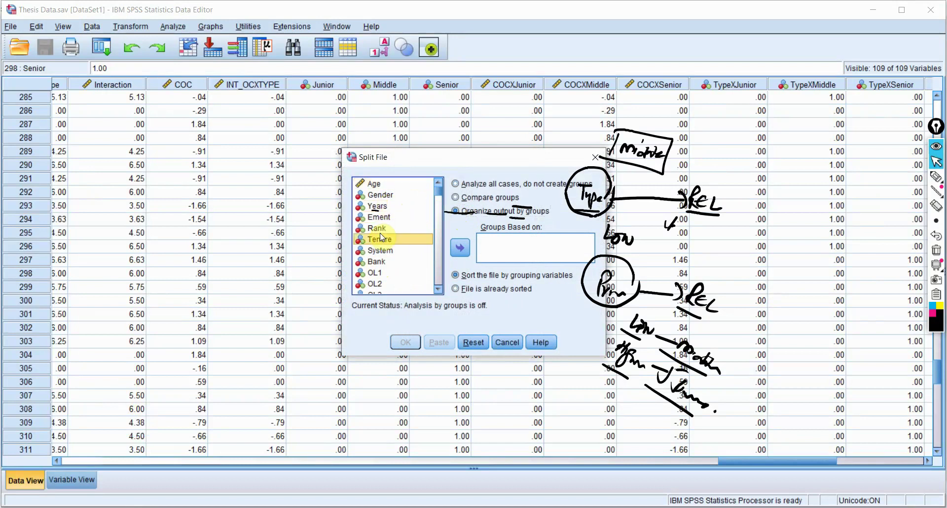
pyautogui.click(386, 229)
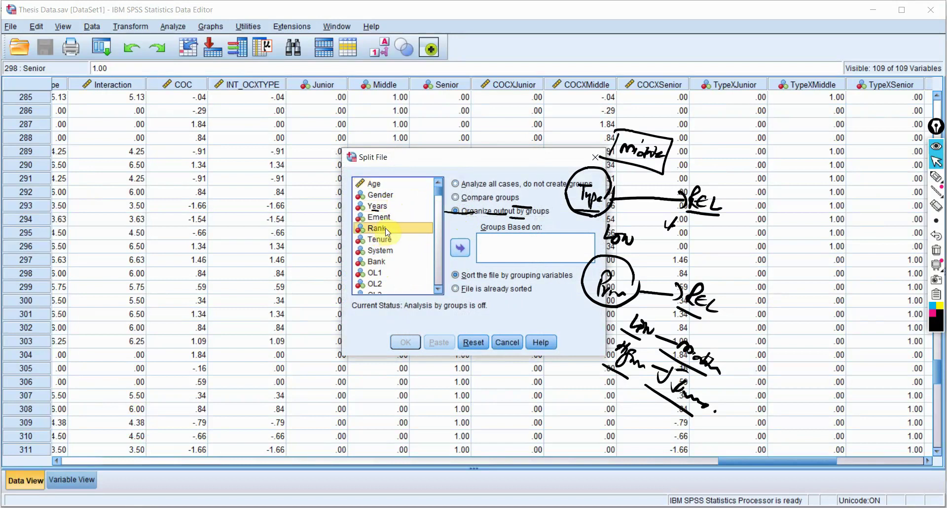
pyautogui.click(471, 253)
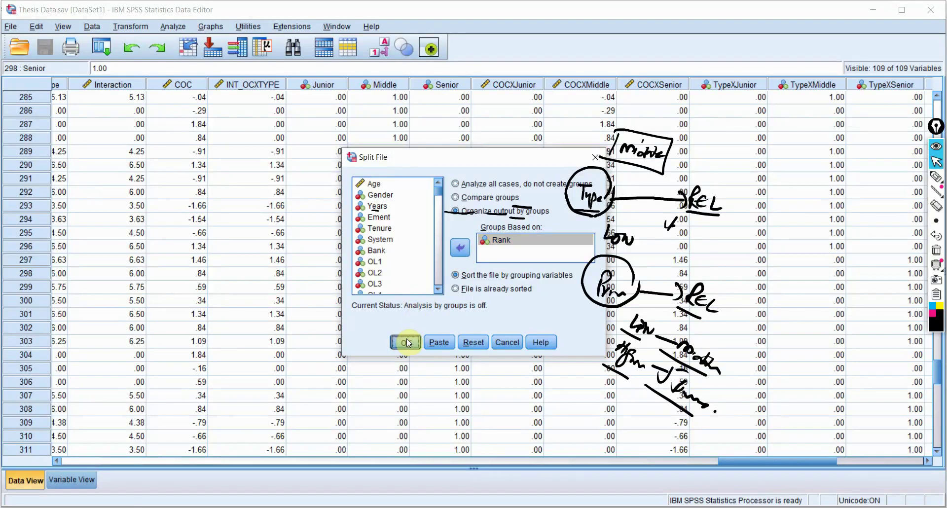
pyautogui.click(407, 341)
# - Run a two-tailed bivariate Pearson correlation of REL with Type01, removing Type from the variables
pyautogui.click(173, 27)
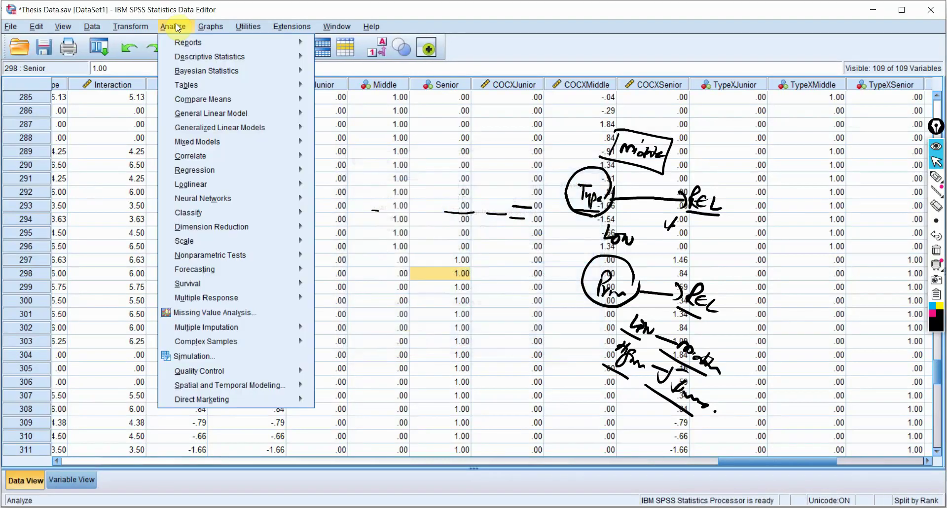
pyautogui.moveTo(248, 171)
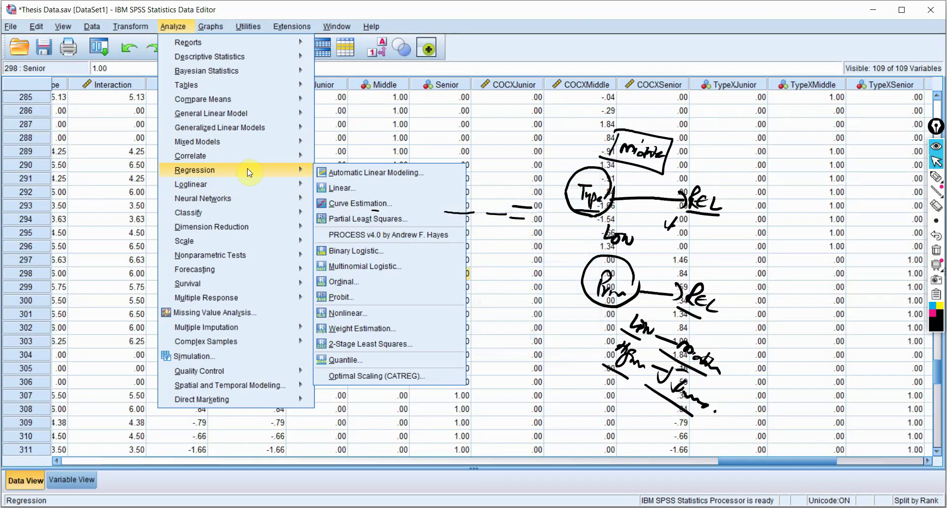
pyautogui.moveTo(282, 157)
pyautogui.click(317, 158)
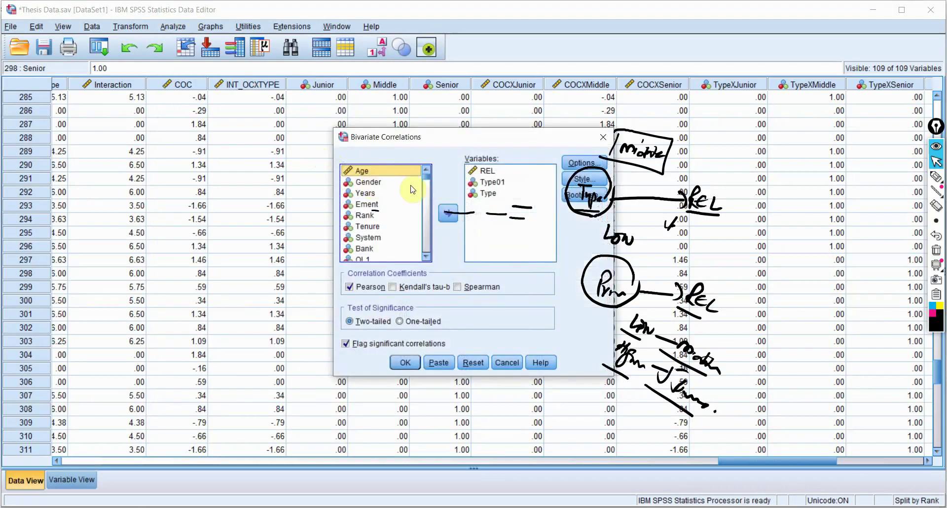
pyautogui.click(470, 193)
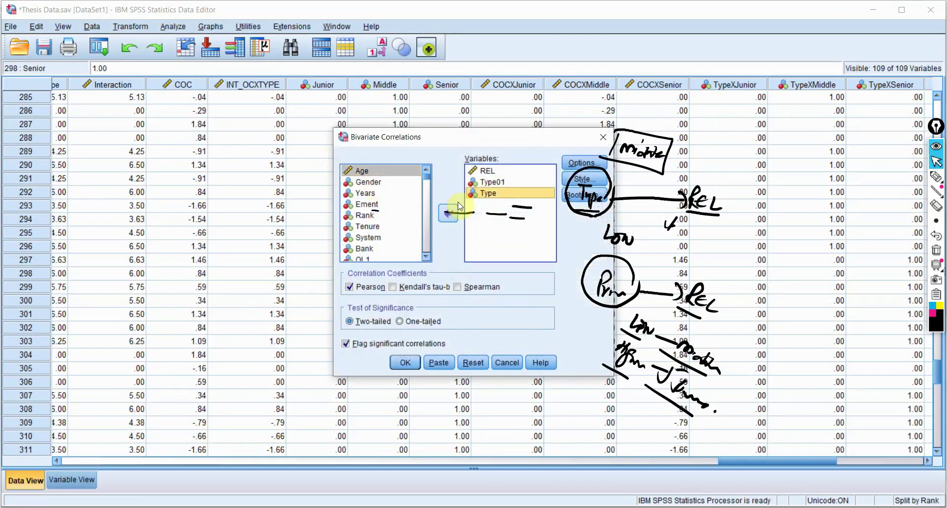
pyautogui.click(458, 204)
pyautogui.click(495, 183)
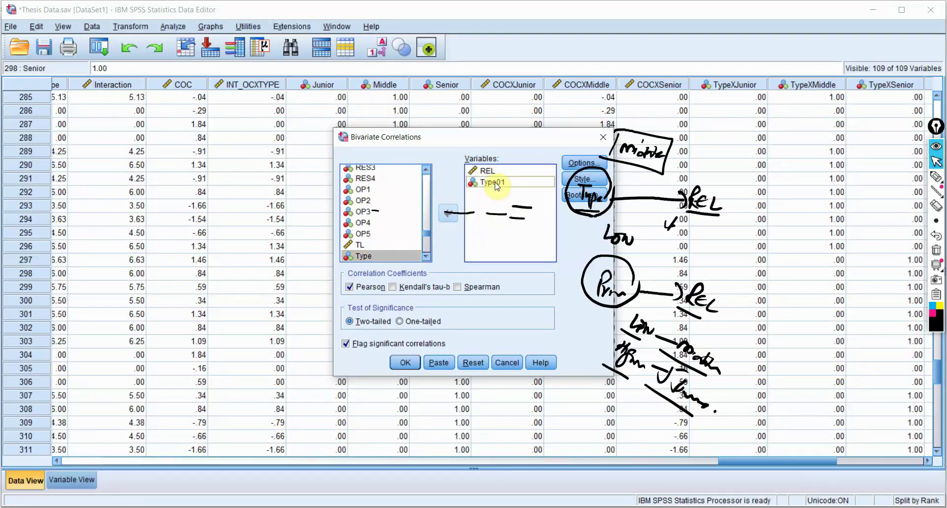
pyautogui.click(405, 363)
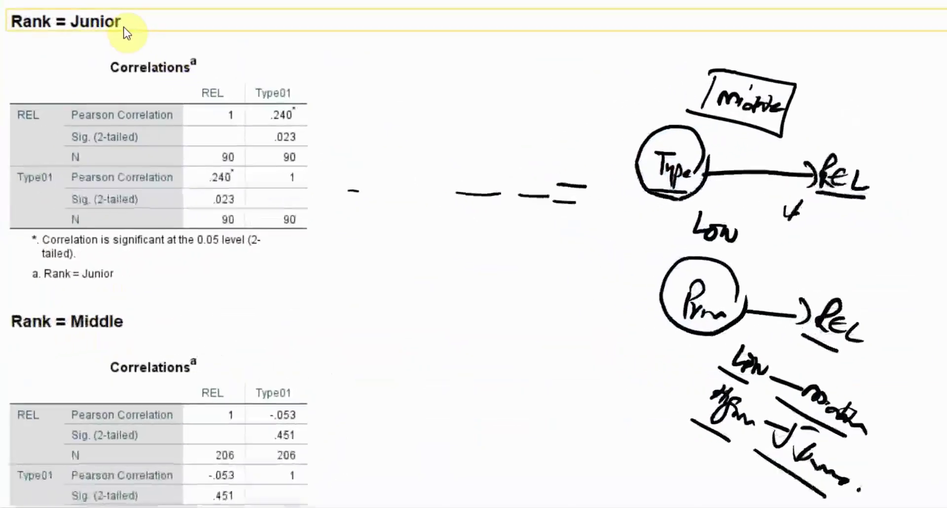
# - Annotate the Rank = Junior correlations by circling REL and the Type01 coefficient, underlining Junior and writing .240* above the table
pyautogui.click(150, 55)
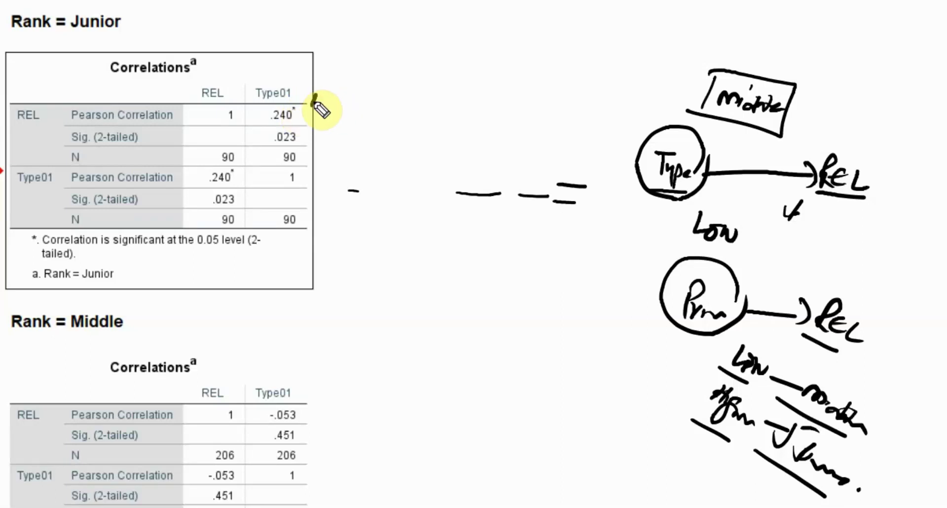
pyautogui.moveTo(317, 103)
pyautogui.mouseDown()
pyautogui.moveTo(236, 96)
pyautogui.moveTo(305, 119)
pyautogui.mouseUp()
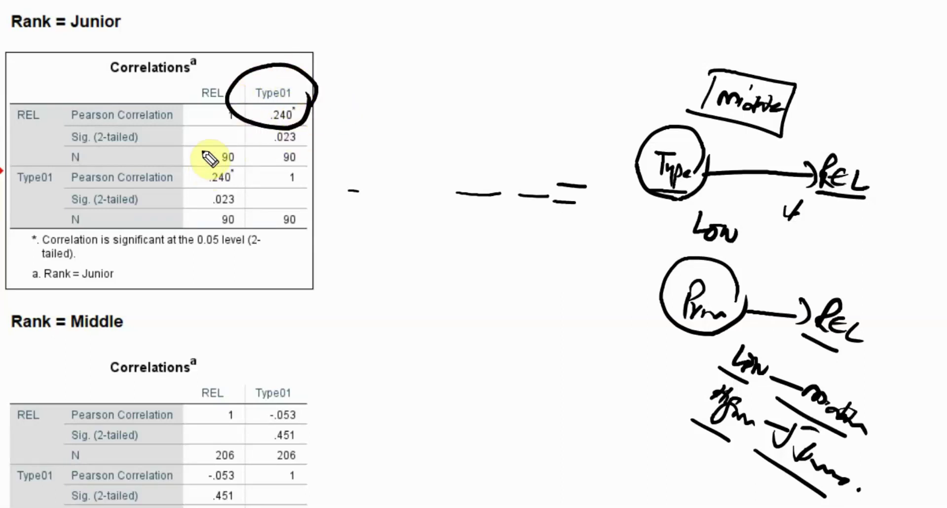
pyautogui.moveTo(45, 96); pyautogui.dragTo(47, 132)
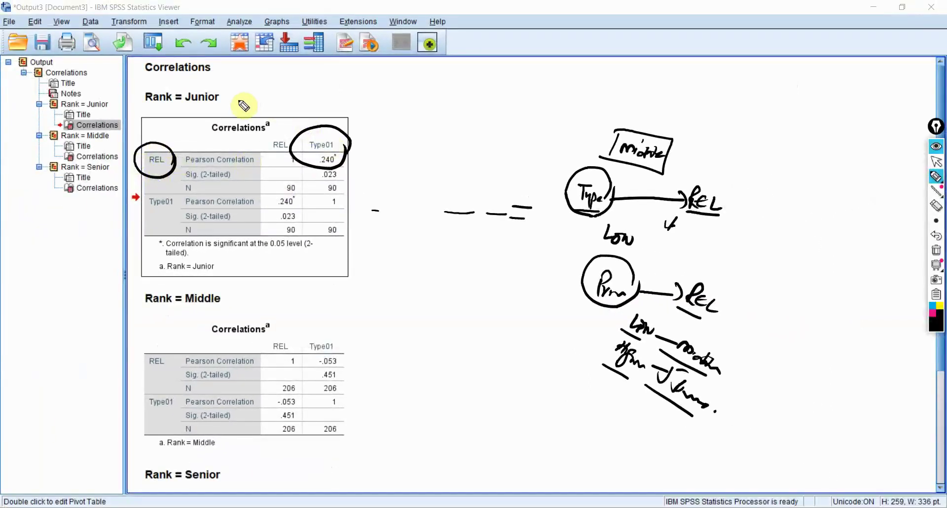
pyautogui.moveTo(171, 105); pyautogui.dragTo(217, 104)
pyautogui.moveTo(346, 140); pyautogui.dragTo(351, 148)
pyautogui.click(342, 101)
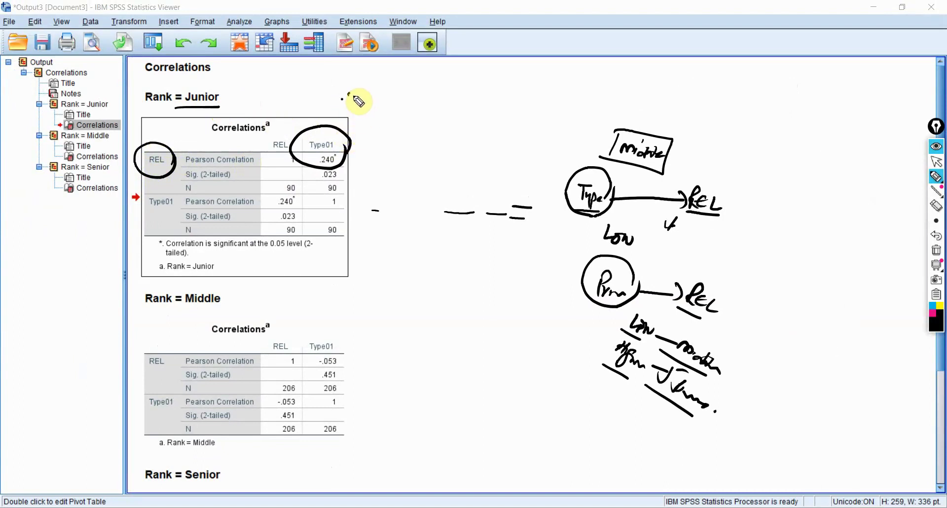
pyautogui.moveTo(347, 94)
pyautogui.mouseDown()
pyautogui.moveTo(355, 105)
pyautogui.moveTo(377, 98)
pyautogui.moveTo(378, 107)
pyautogui.mouseUp()
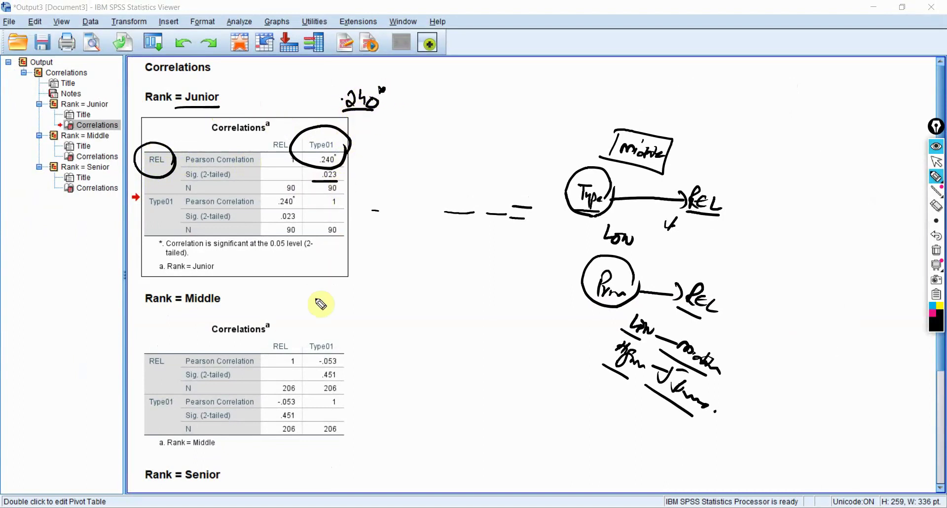
# - Underline and box the Rank = Middle heading and circle the Type01 coefficient in its correlations table
pyautogui.moveTo(178, 308); pyautogui.dragTo(235, 306)
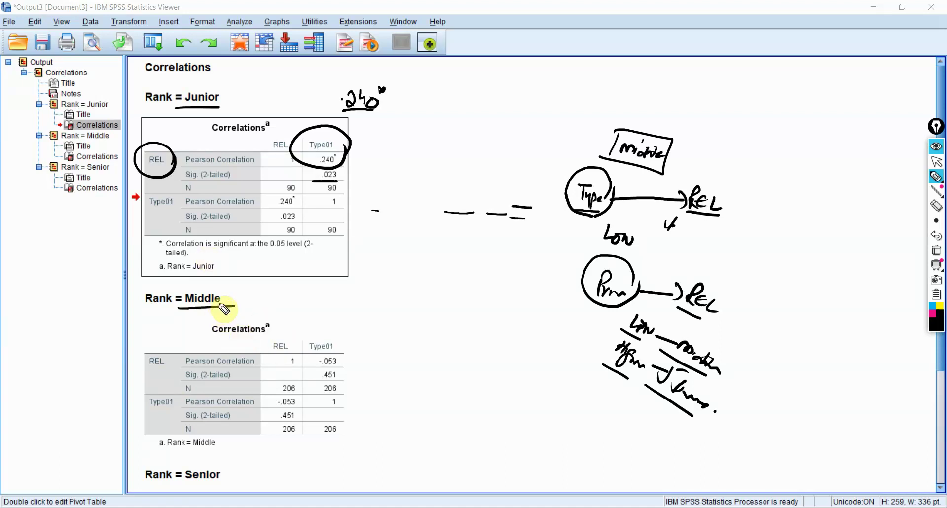
pyautogui.moveTo(241, 297)
pyautogui.mouseDown()
pyautogui.moveTo(176, 284)
pyautogui.moveTo(182, 314)
pyautogui.mouseUp()
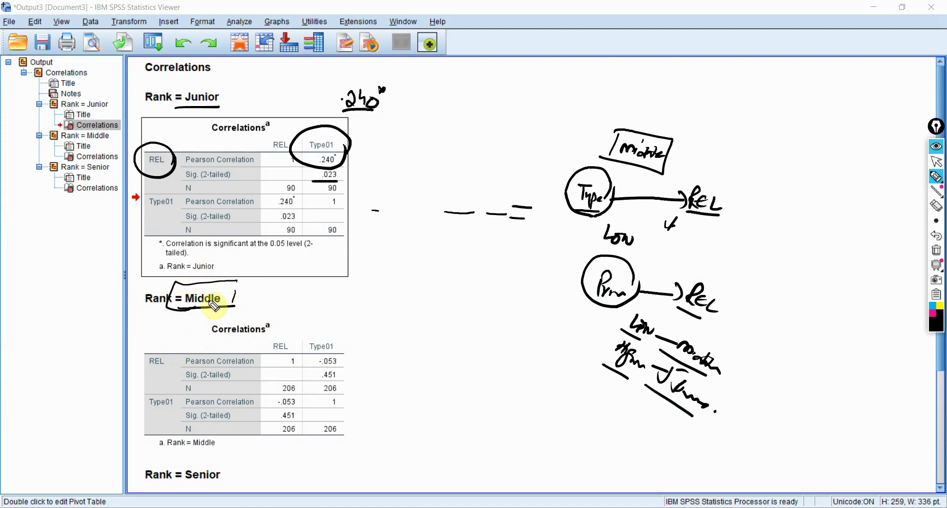
pyautogui.moveTo(342, 366)
pyautogui.mouseDown()
pyautogui.moveTo(342, 334)
pyautogui.moveTo(298, 355)
pyautogui.moveTo(320, 368)
pyautogui.moveTo(348, 341)
pyautogui.mouseUp()
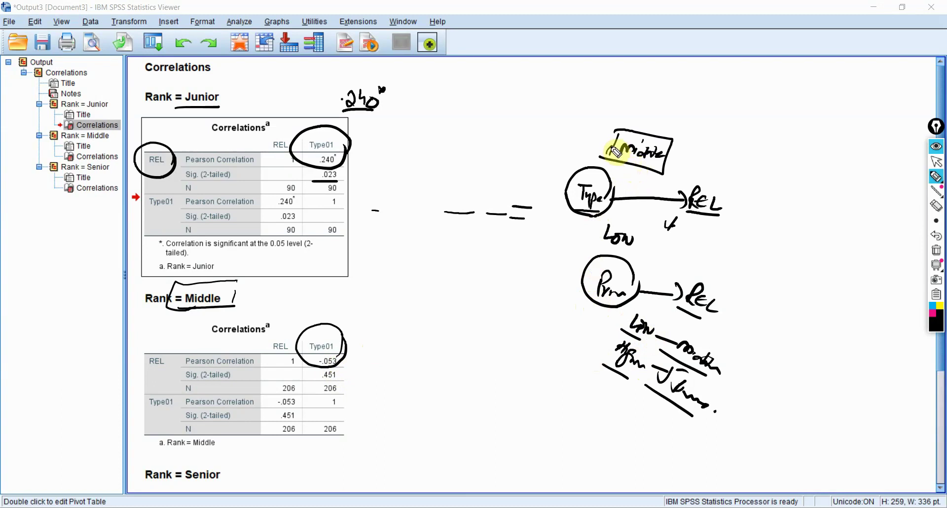
# - Mark up the handwritten sketch by circling the boxed Middle, underlining Junior and adding an arrow towards the Low–Middle note
pyautogui.moveTo(616, 152)
pyautogui.mouseDown()
pyautogui.moveTo(646, 181)
pyautogui.moveTo(673, 169)
pyautogui.moveTo(672, 130)
pyautogui.moveTo(614, 133)
pyautogui.mouseUp()
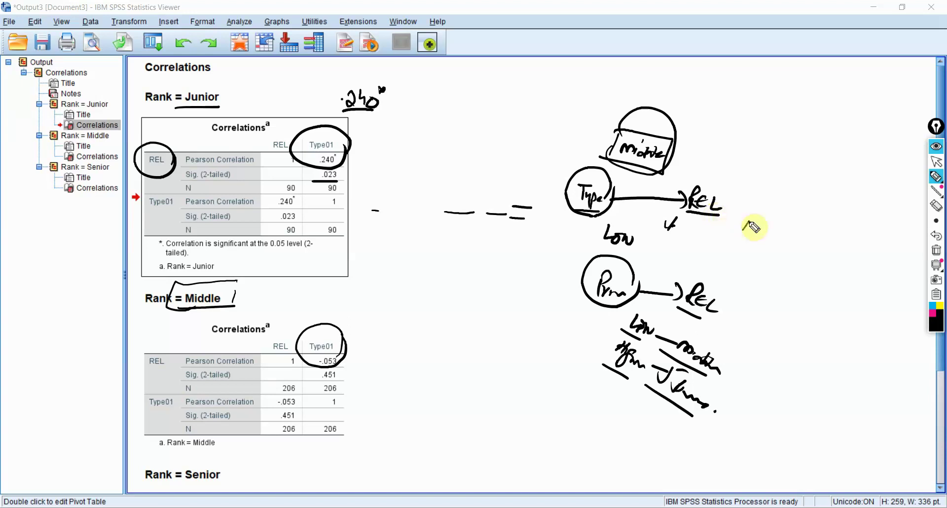
pyautogui.moveTo(731, 228); pyautogui.dragTo(749, 221)
pyautogui.moveTo(654, 384); pyautogui.dragTo(681, 400)
pyautogui.moveTo(596, 341); pyautogui.dragTo(604, 341)
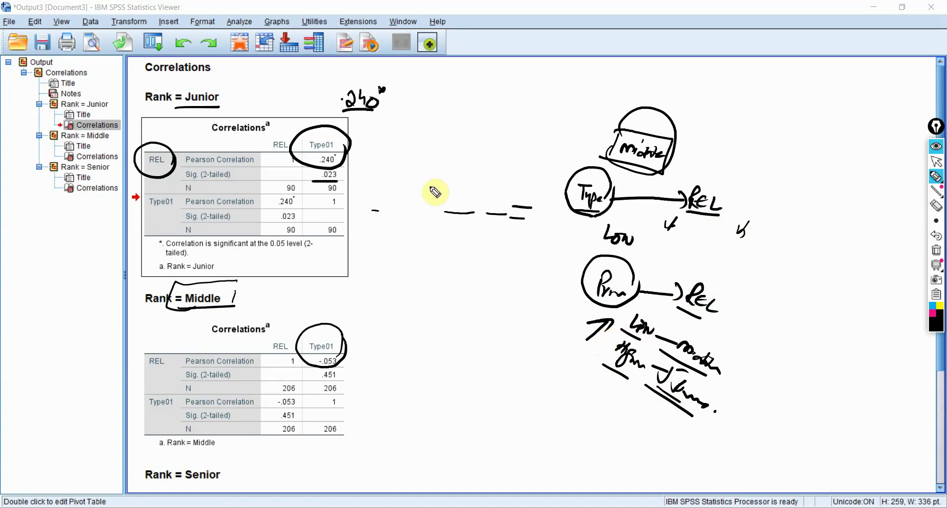
# - Run a Means comparison with REL as the dependent variable and Type01 as the independent variable
pyautogui.hotkey('ctrl', 'shift', '1')
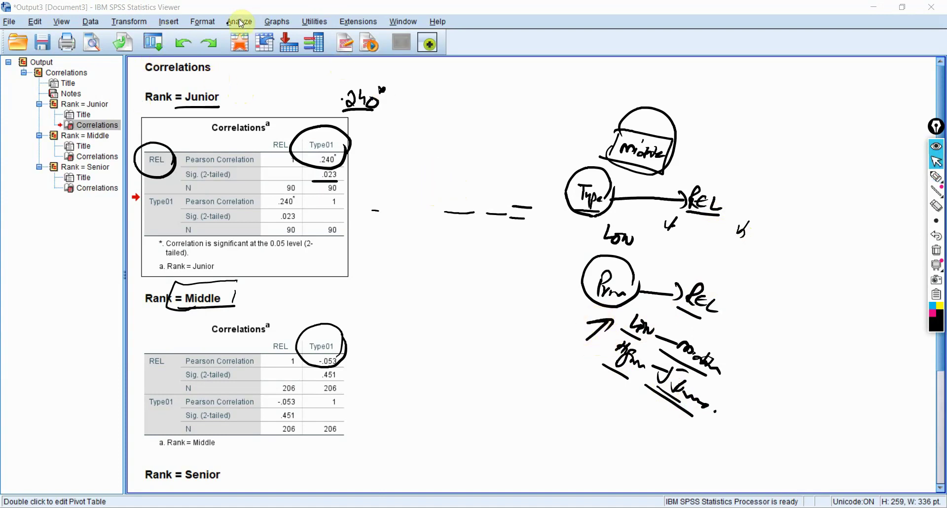
pyautogui.click(239, 21)
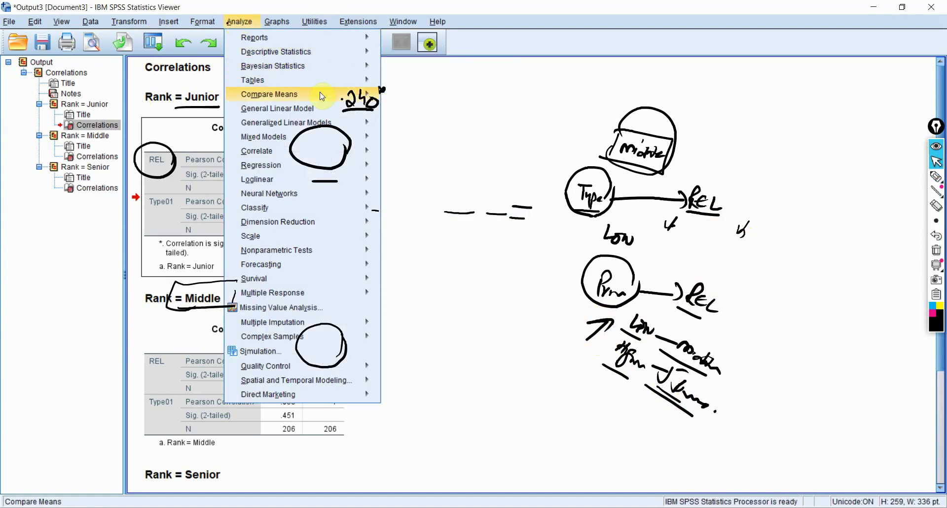
pyautogui.moveTo(321, 80)
pyautogui.click(409, 96)
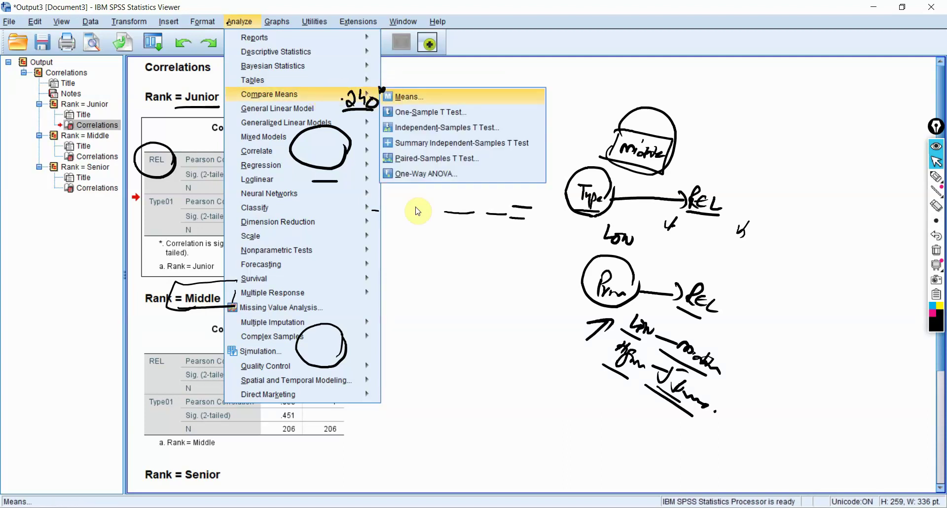
pyautogui.moveTo(417, 215); pyautogui.dragTo(393, 322)
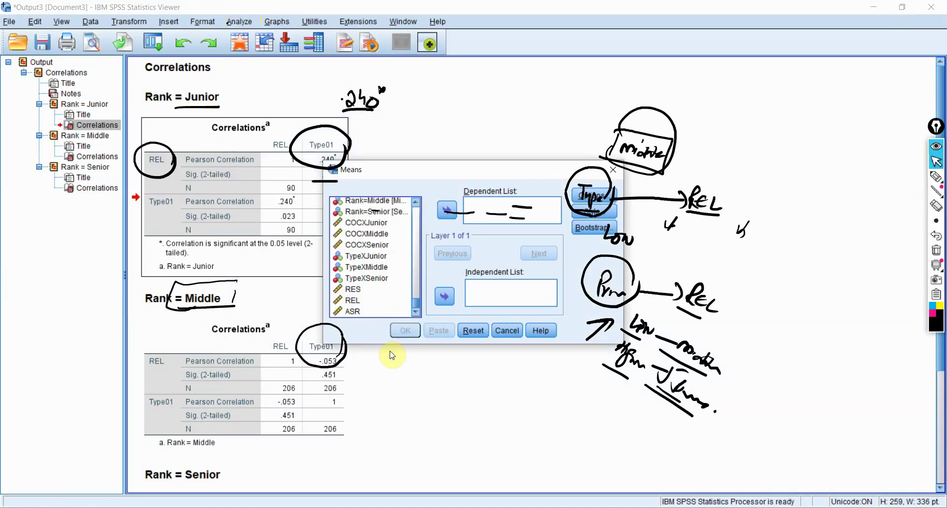
pyautogui.click(354, 302)
pyautogui.click(447, 212)
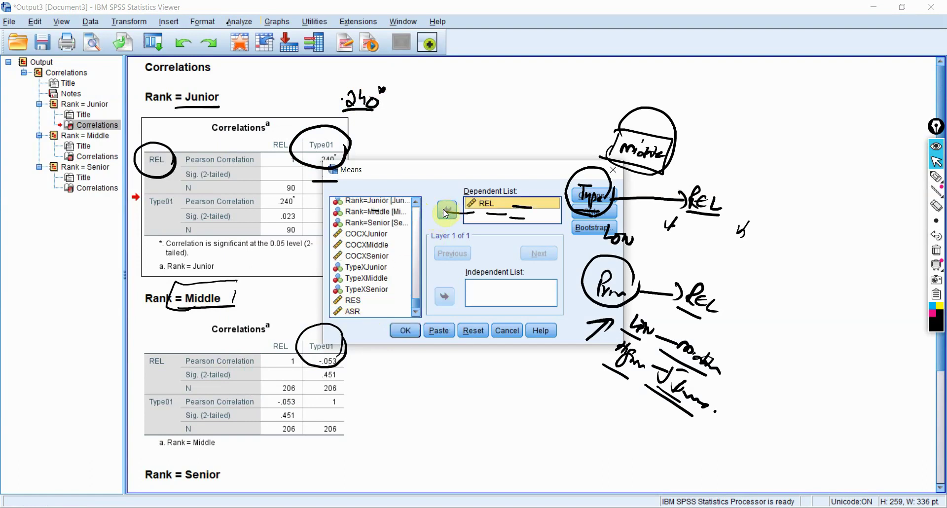
pyautogui.scroll(3, 363, 217)
pyautogui.click(361, 216)
pyautogui.click(444, 297)
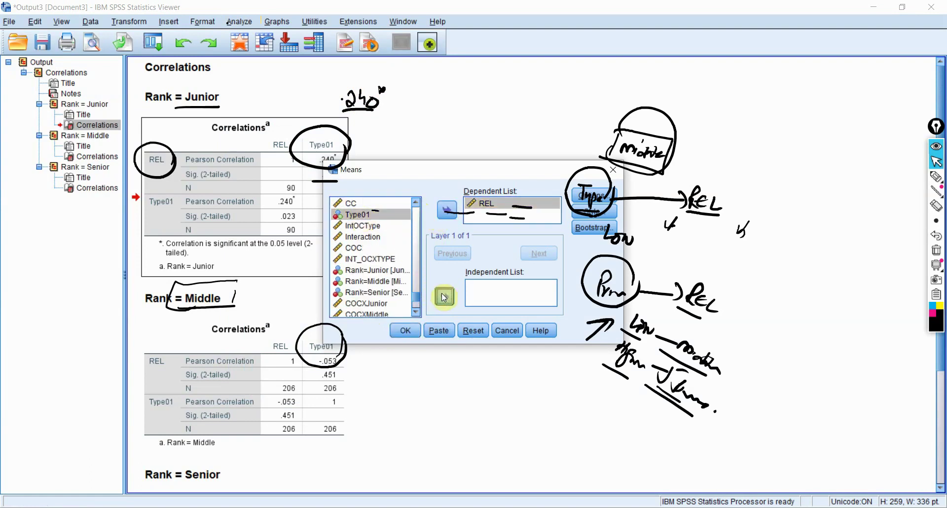
pyautogui.click(405, 331)
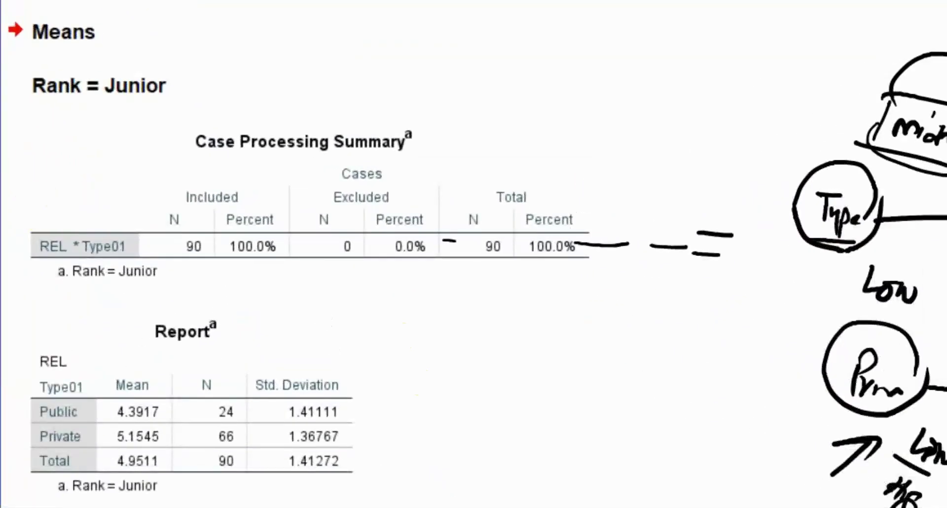
# - Underline Junior in the Means output and box the Private and Public means in its report
pyautogui.moveTo(108, 104); pyautogui.dragTo(161, 101)
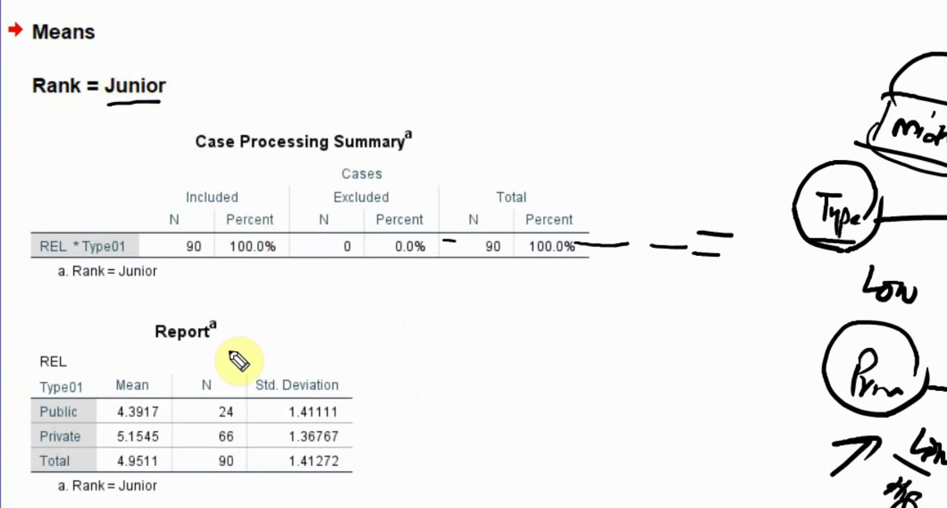
pyautogui.moveTo(119, 447)
pyautogui.mouseDown()
pyautogui.moveTo(168, 448)
pyautogui.moveTo(162, 425)
pyautogui.moveTo(110, 426)
pyautogui.moveTo(102, 445)
pyautogui.mouseUp()
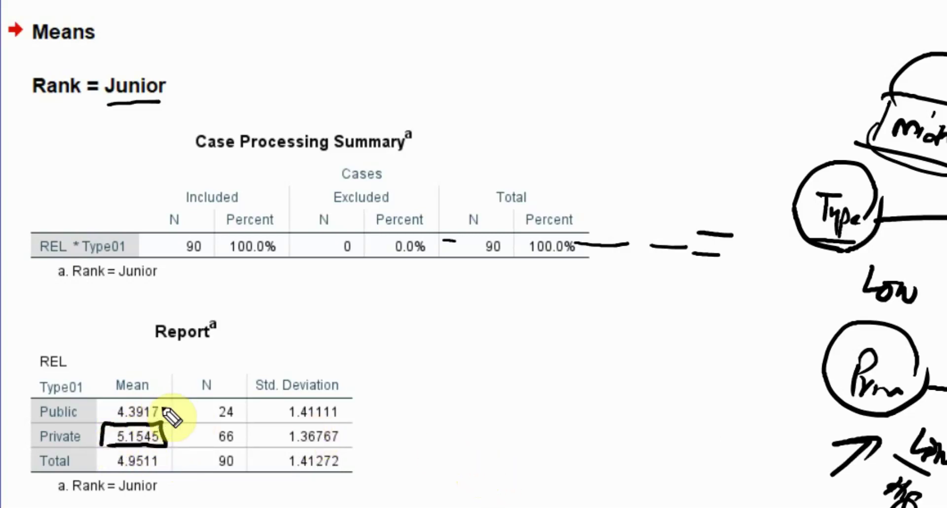
pyautogui.moveTo(166, 423)
pyautogui.mouseDown()
pyautogui.moveTo(161, 396)
pyautogui.moveTo(105, 411)
pyautogui.mouseUp()
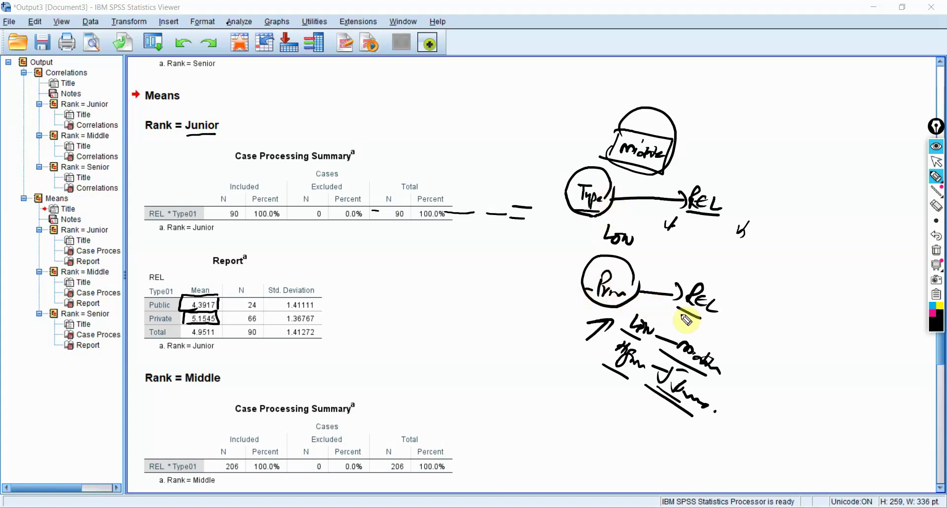
# - Emphasize the sketch's High–Junior note with an underline and draw a box around the Low–Middle note
pyautogui.moveTo(608, 378); pyautogui.dragTo(672, 421)
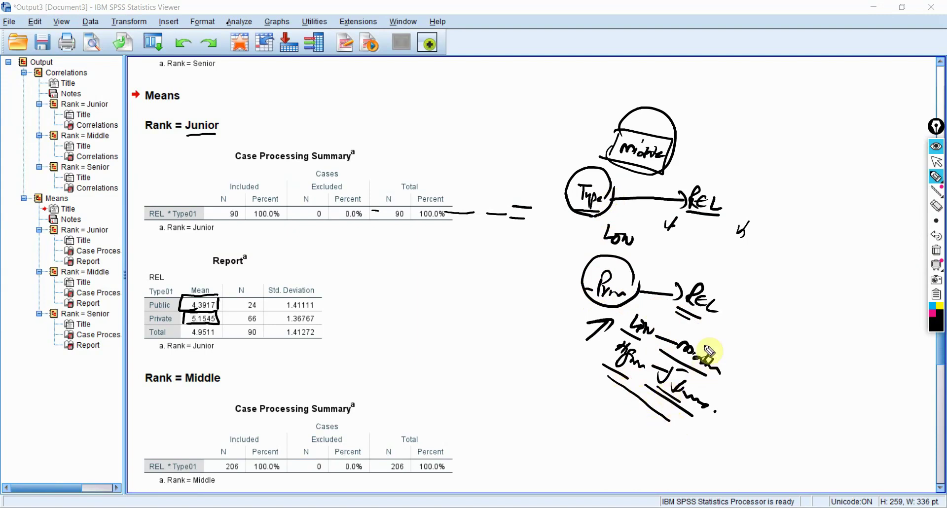
pyautogui.moveTo(730, 368)
pyautogui.mouseDown()
pyautogui.moveTo(739, 359)
pyautogui.moveTo(662, 308)
pyautogui.moveTo(628, 324)
pyautogui.moveTo(672, 364)
pyautogui.moveTo(715, 384)
pyautogui.mouseUp()
pyautogui.moveTo(372, 210); pyautogui.dragTo(378, 211)
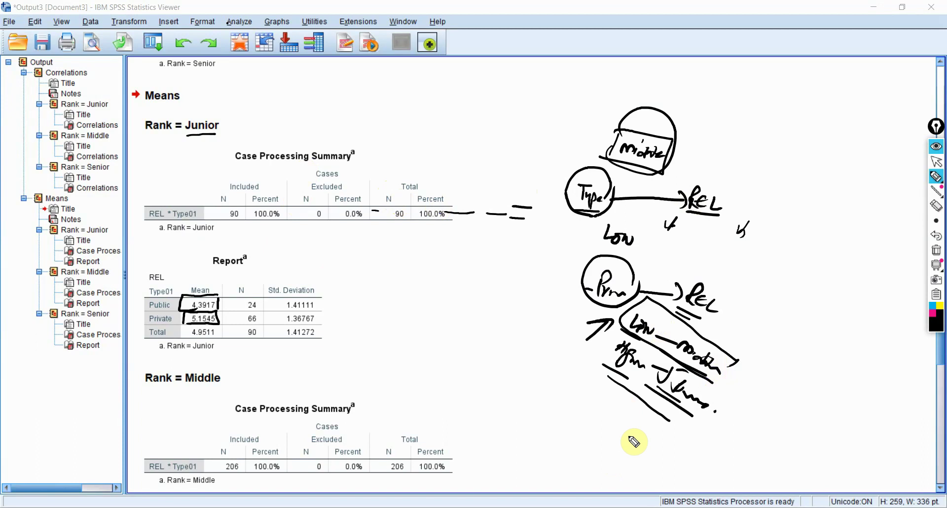
# - Compare the Public and Private REL means in the Rank = Middle report with those in the Rank = Junior report
pyautogui.click(937, 163)
pyautogui.scroll(-5, 934, 424)
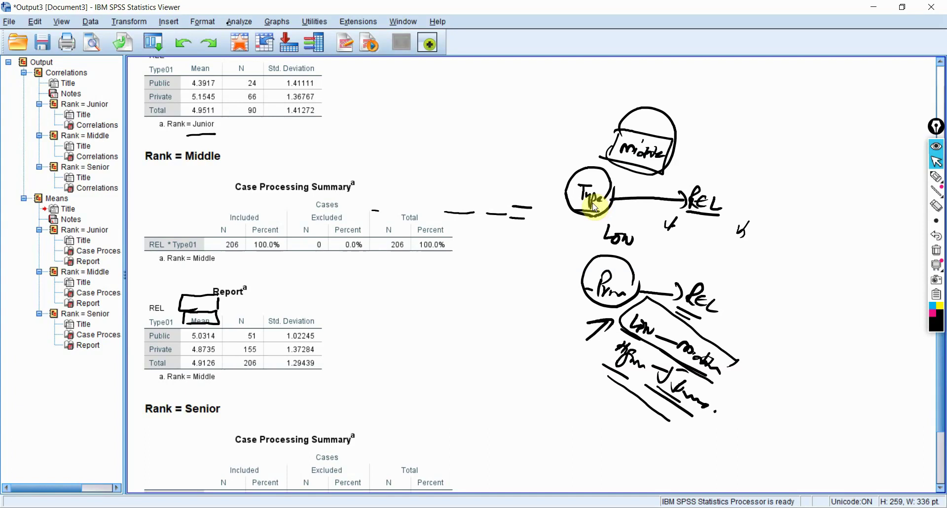
pyautogui.click(937, 161)
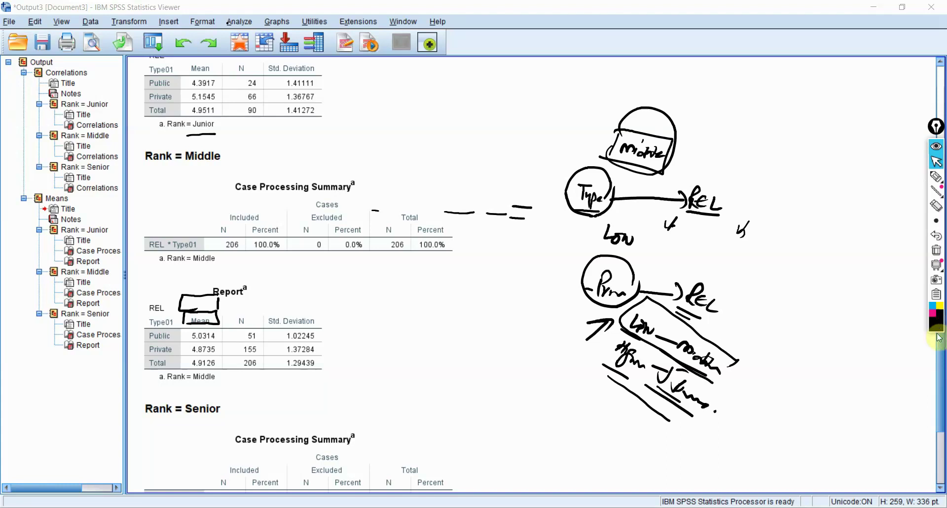
pyautogui.scroll(5, 942, 357)
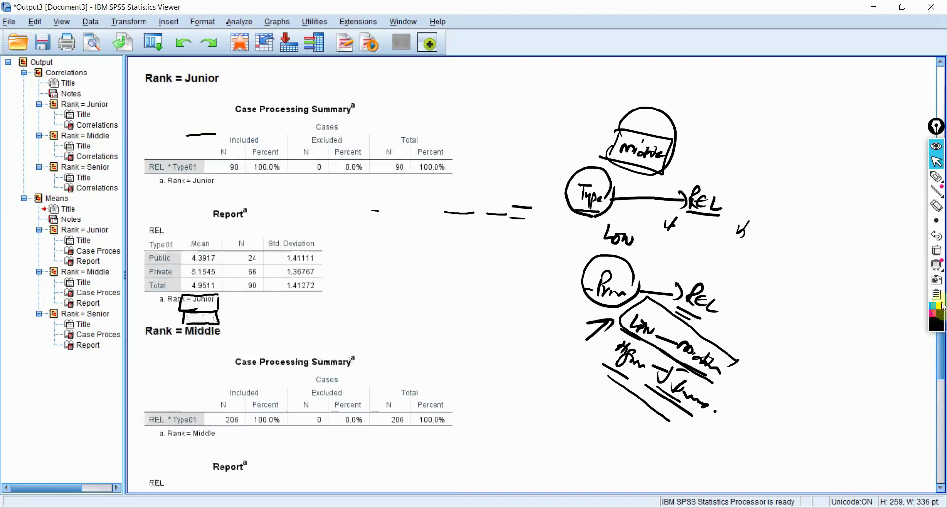
# - Clear all the drawn annotations and delete every item from the SPSS output document
pyautogui.scroll(-1, 942, 279)
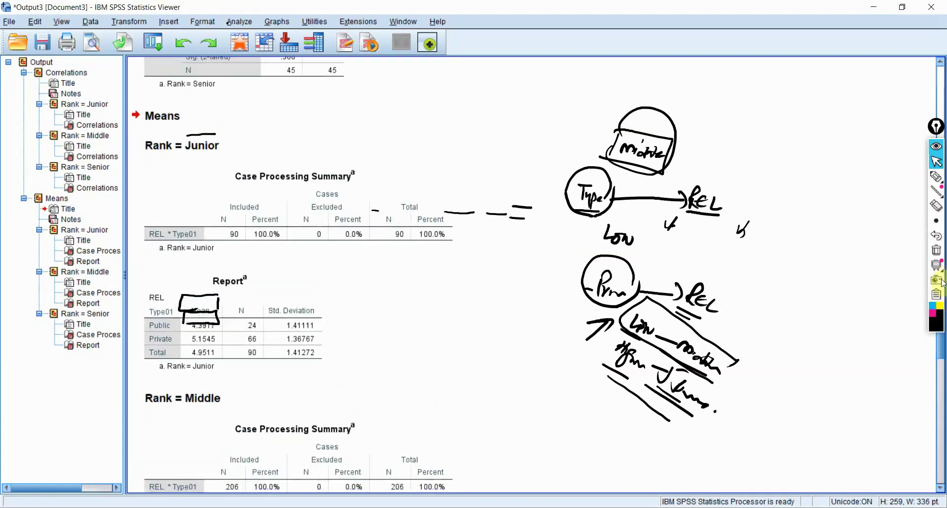
pyautogui.scroll(-1, 942, 284)
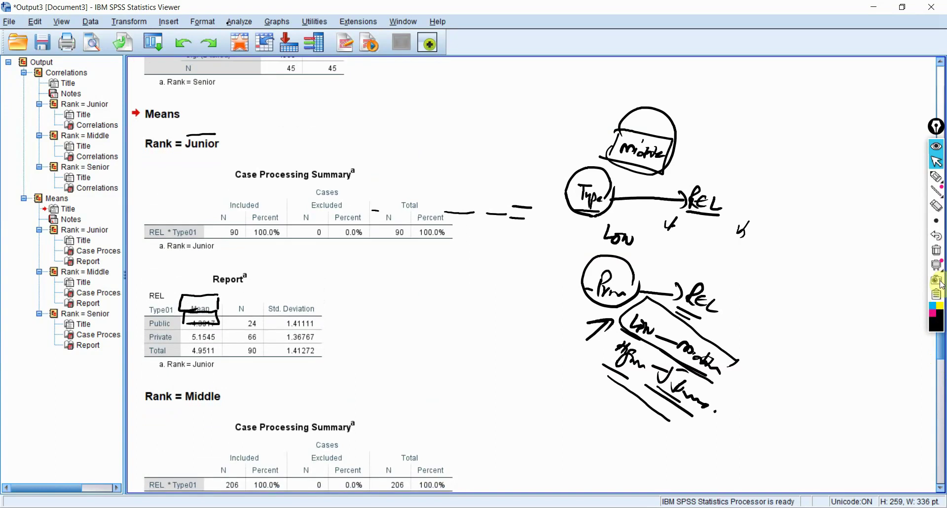
pyautogui.click(935, 235)
pyautogui.click(935, 250)
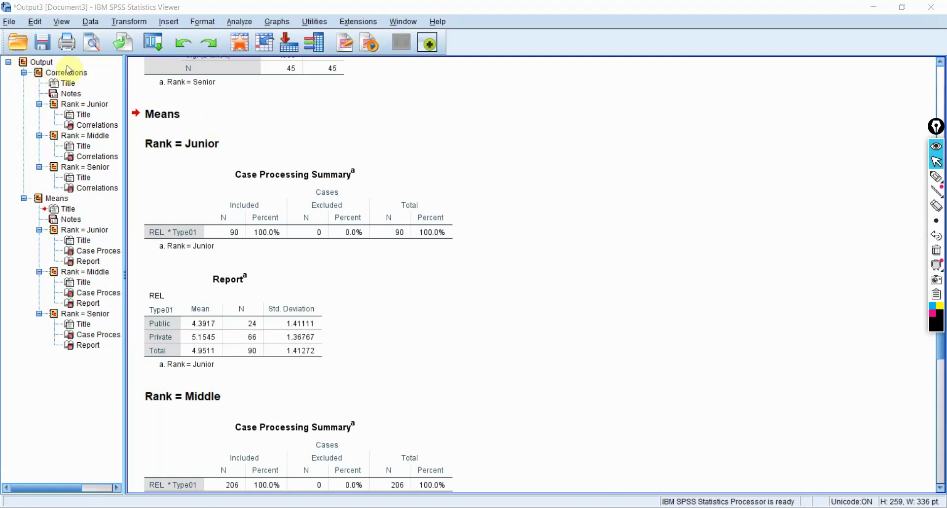
pyautogui.click(42, 64)
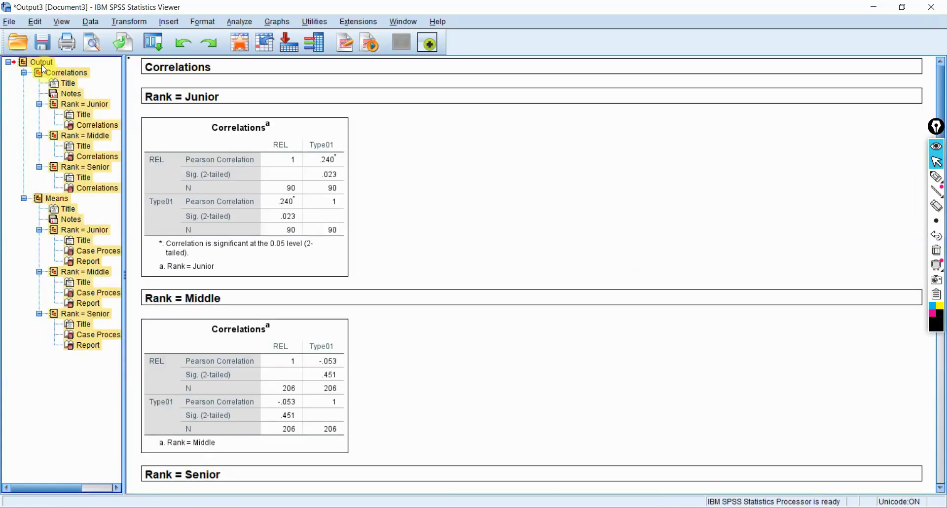
pyautogui.press('Delete')
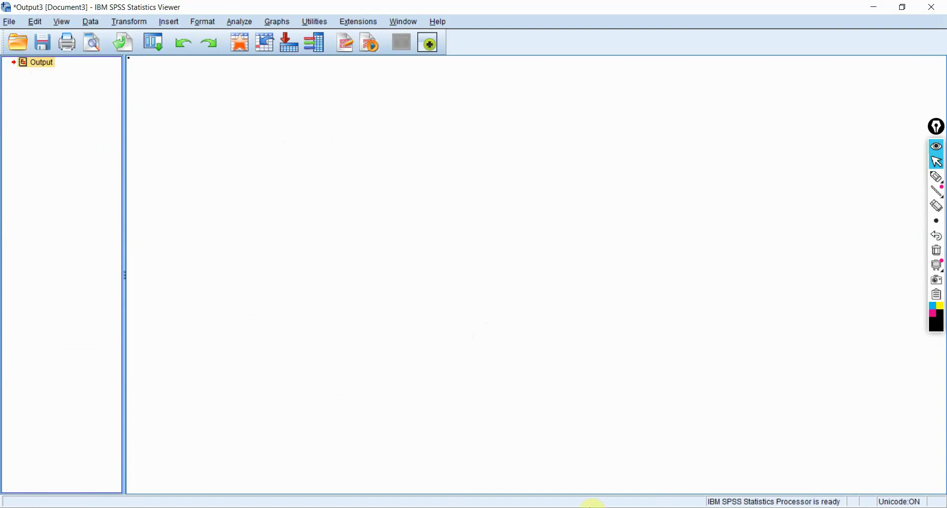
# - Switch to Amos Output and mark the TypeXMiddle and TypeXSenior p-values, the word Middle and both negative signs in Regression Weights
pyautogui.click(593, 507)
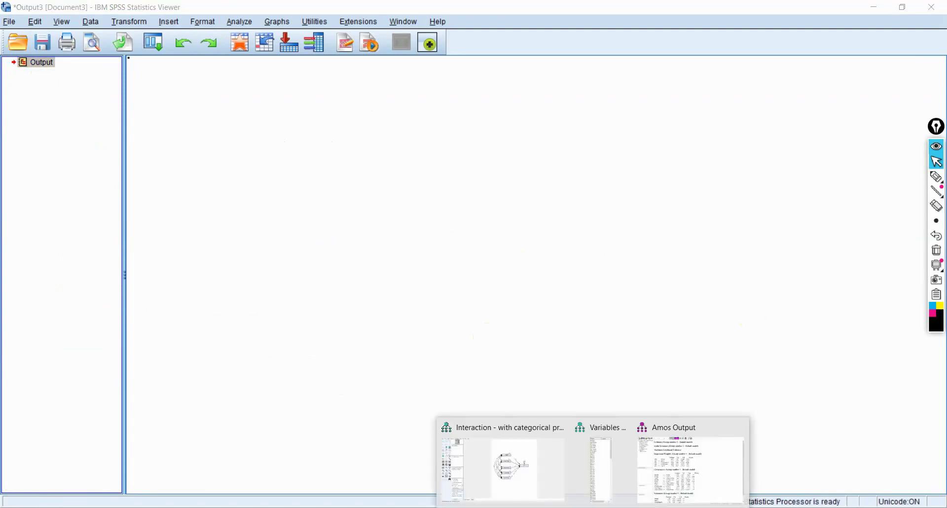
pyautogui.click(657, 480)
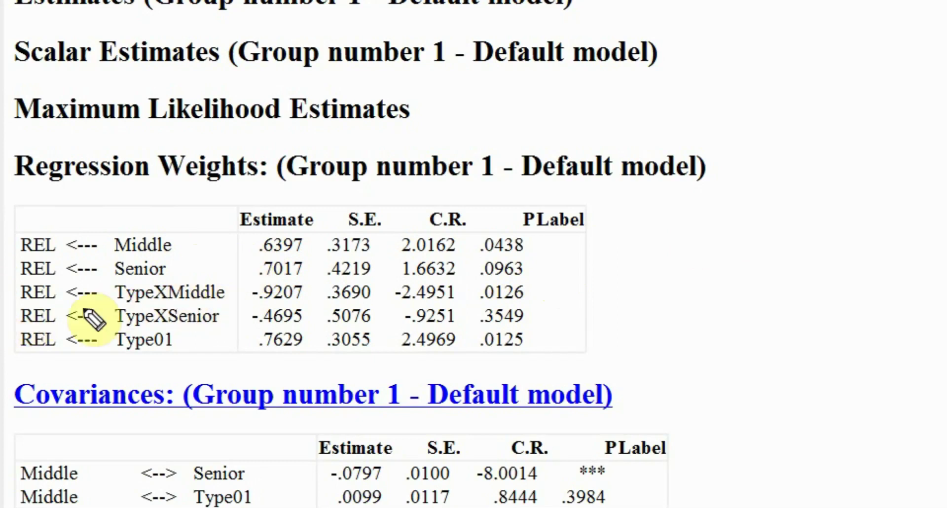
pyautogui.moveTo(535, 291); pyautogui.dragTo(574, 281)
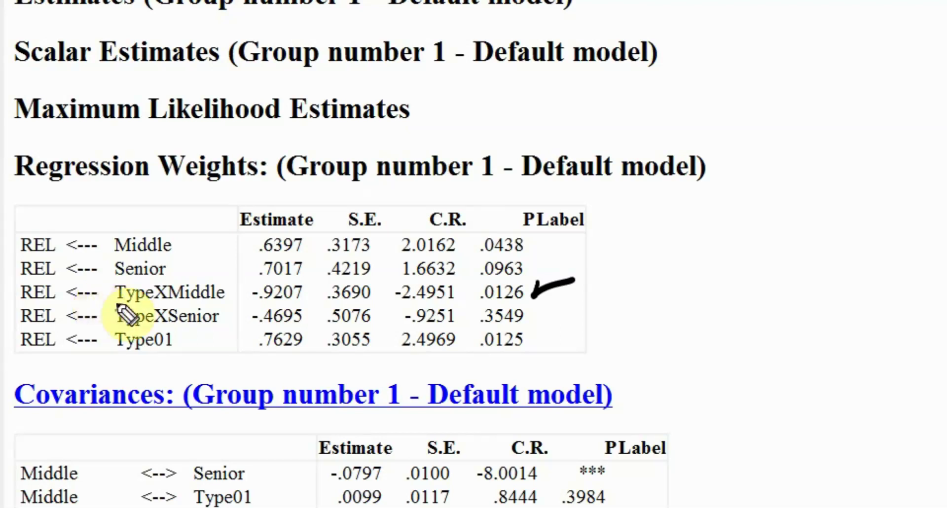
pyautogui.moveTo(171, 301); pyautogui.dragTo(225, 301)
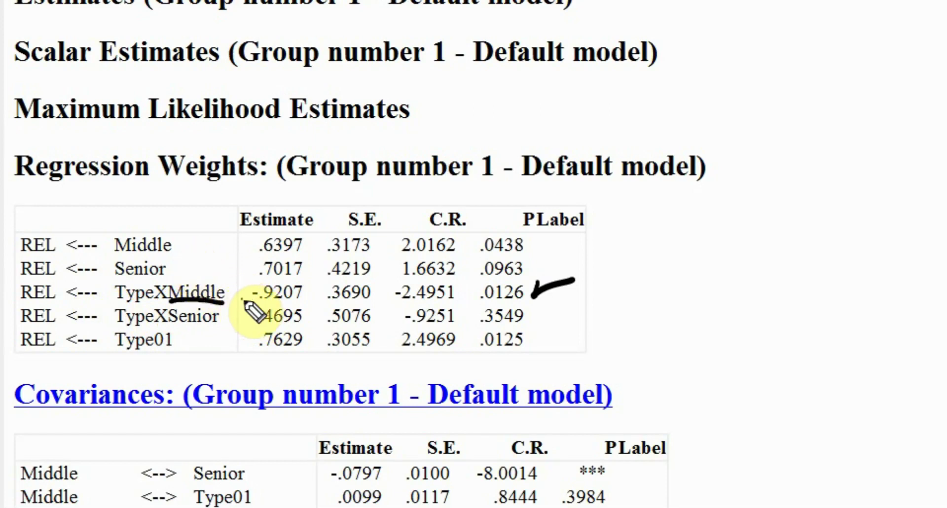
pyautogui.moveTo(241, 320); pyautogui.dragTo(257, 320)
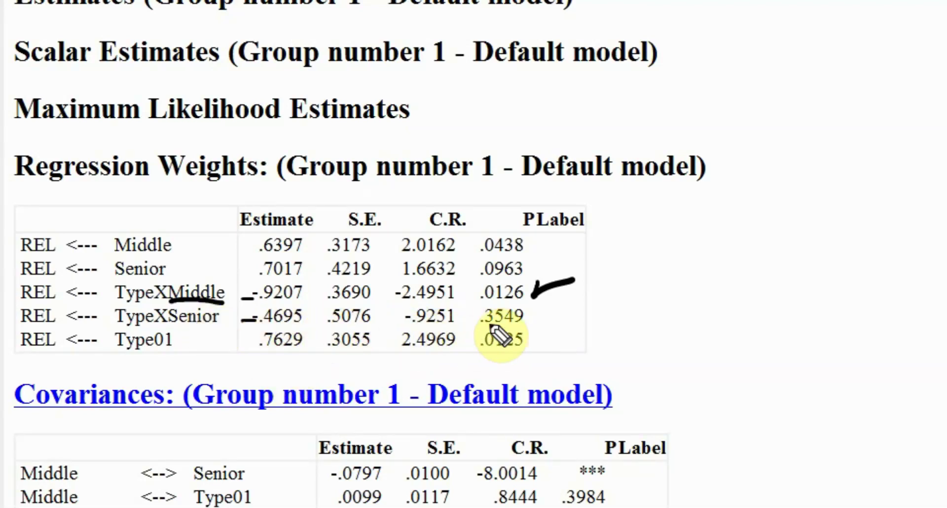
pyautogui.moveTo(525, 325); pyautogui.dragTo(471, 320)
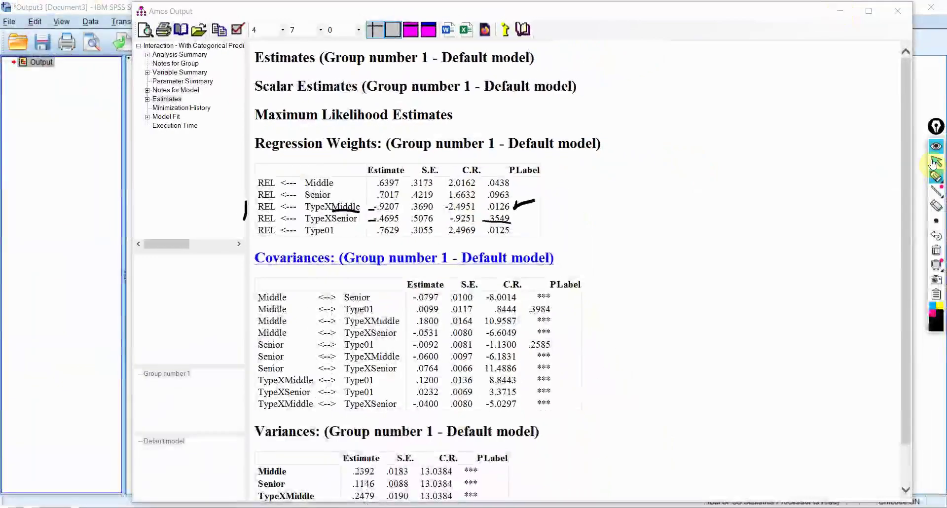
pyautogui.click(934, 163)
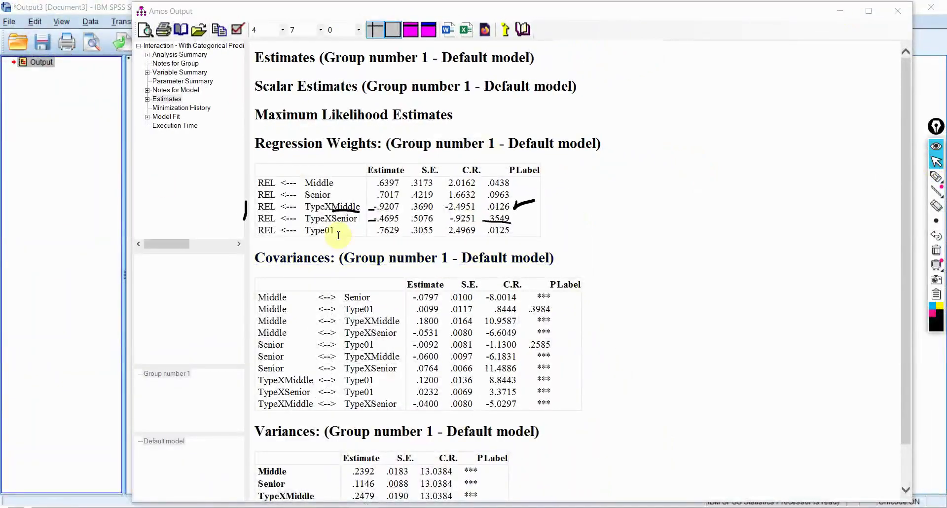
# - Switch to the interaction model's path diagram in Amos Graphics and show it without parameter estimates
pyautogui.click(592, 507)
pyautogui.click(587, 467)
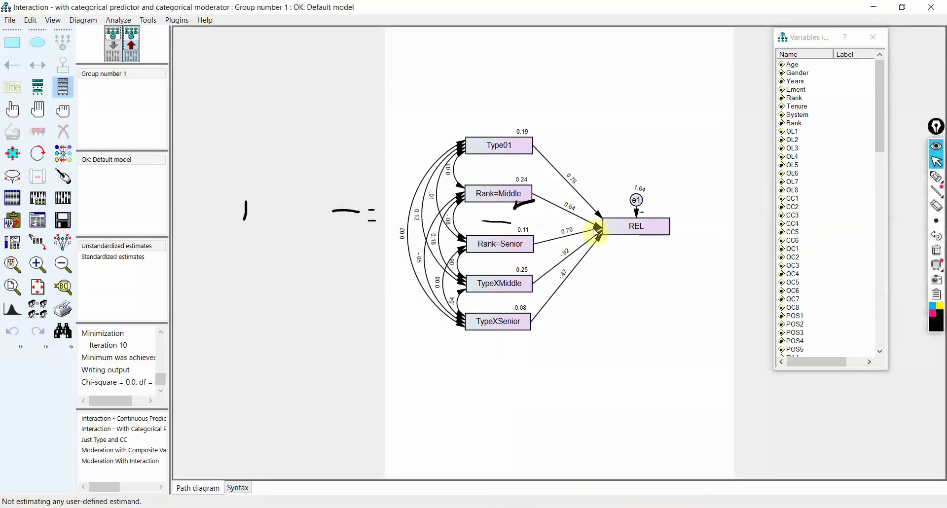
pyautogui.click(124, 253)
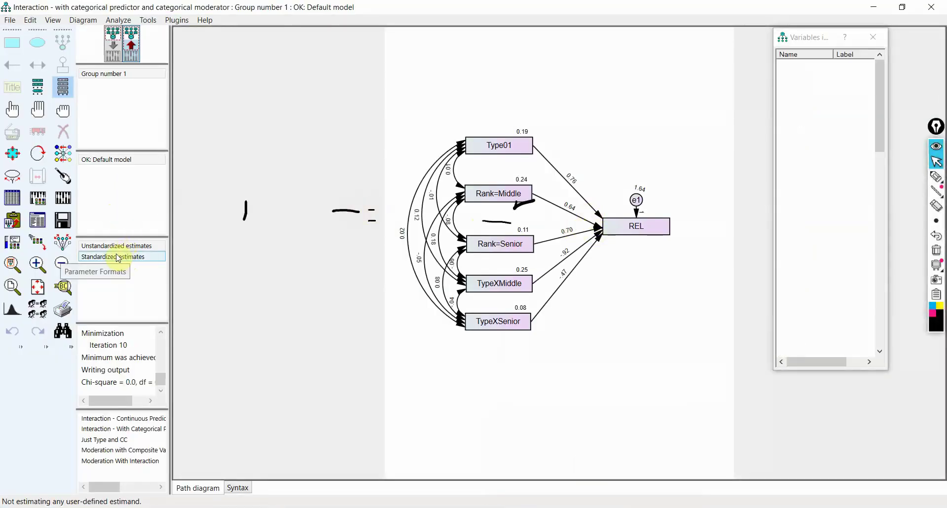
pyautogui.click(128, 52)
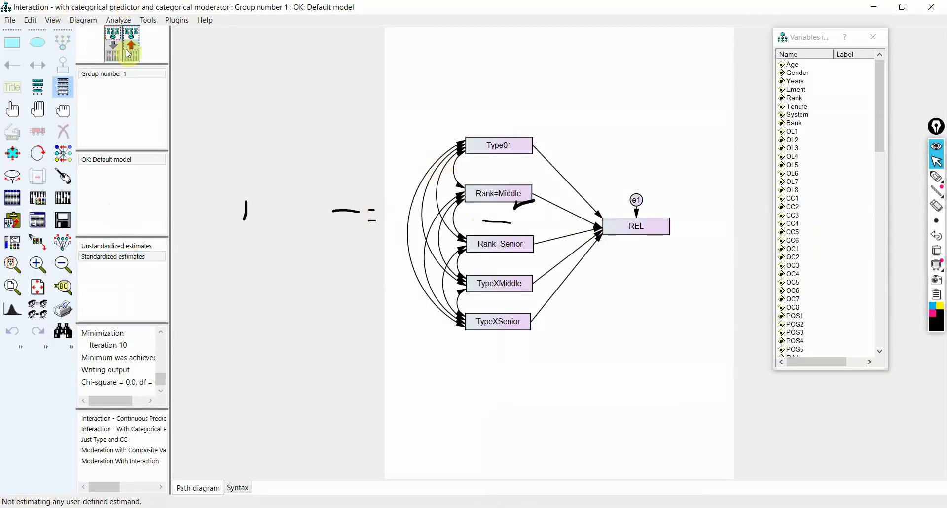
pyautogui.click(888, 10)
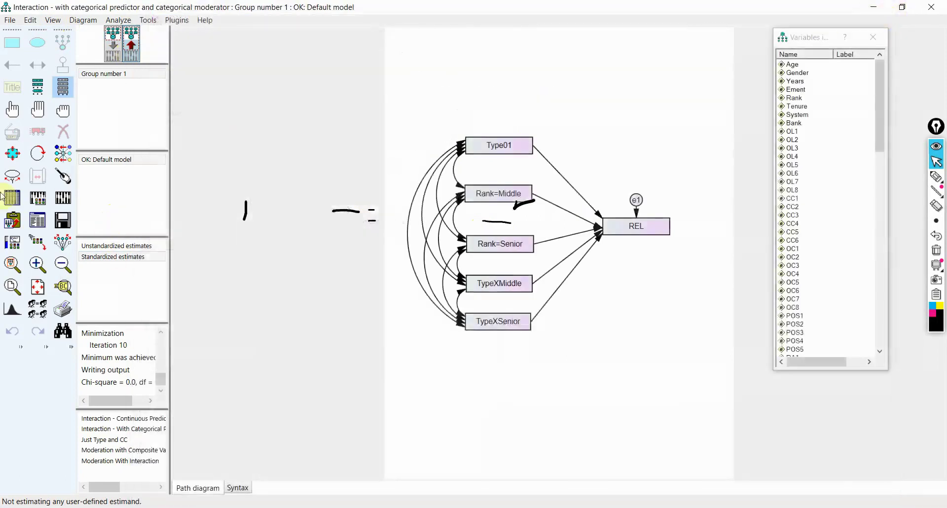
# - Check the output options in the model's Analysis Properties
pyautogui.click(38, 198)
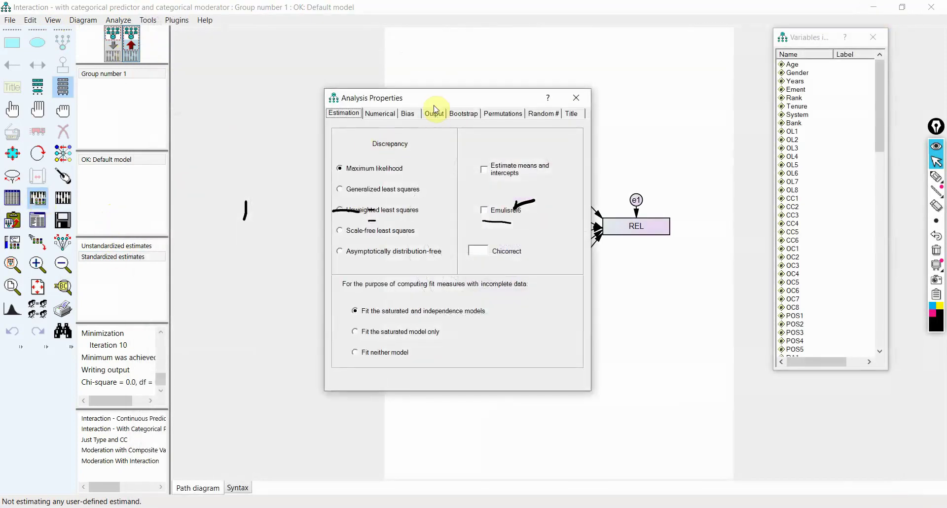
pyautogui.click(435, 114)
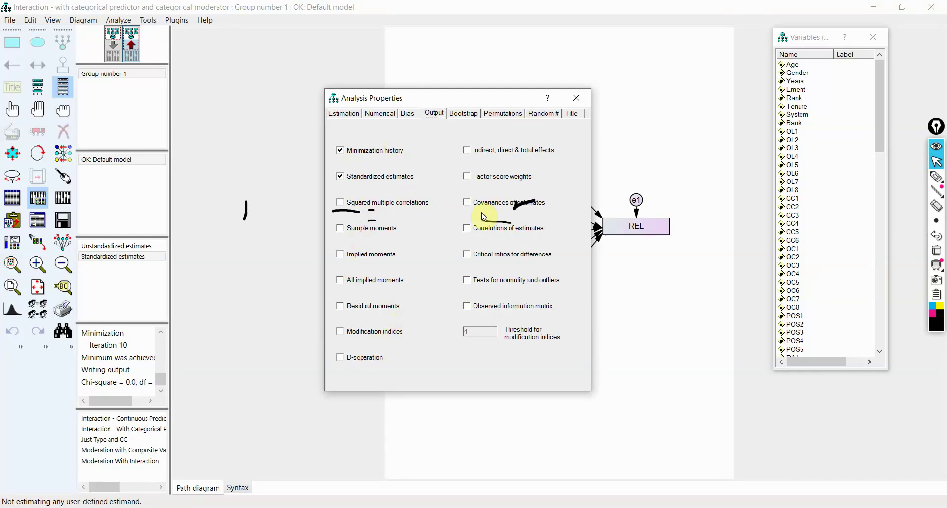
pyautogui.click(576, 98)
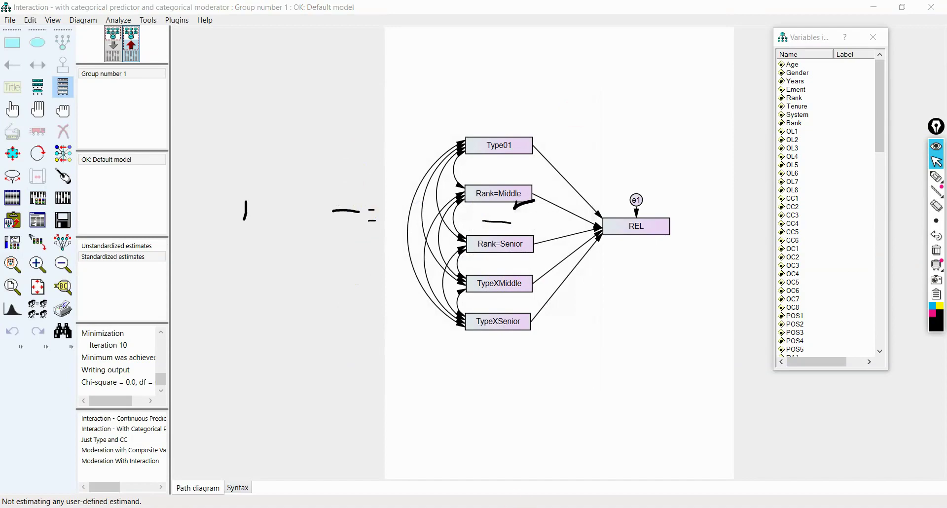
pyautogui.moveTo(482, 477)
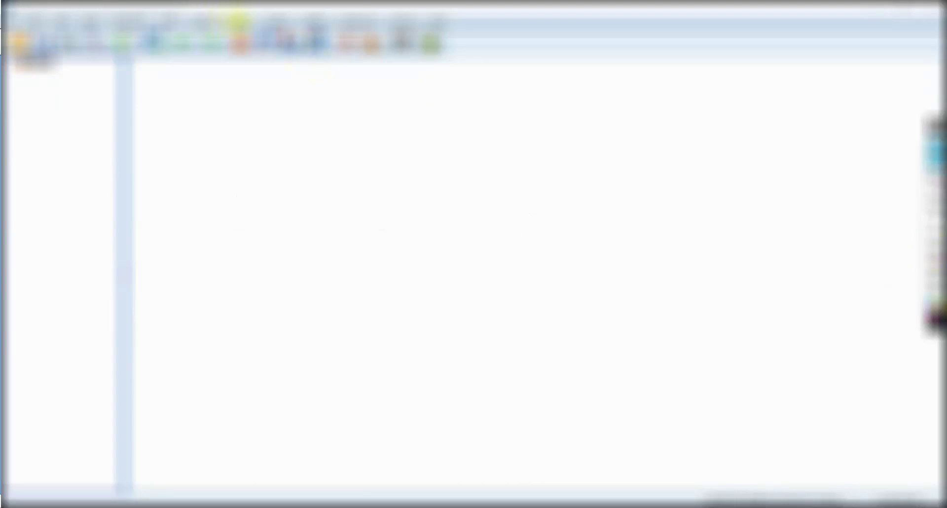
pyautogui.click(238, 21)
pyautogui.moveTo(349, 111)
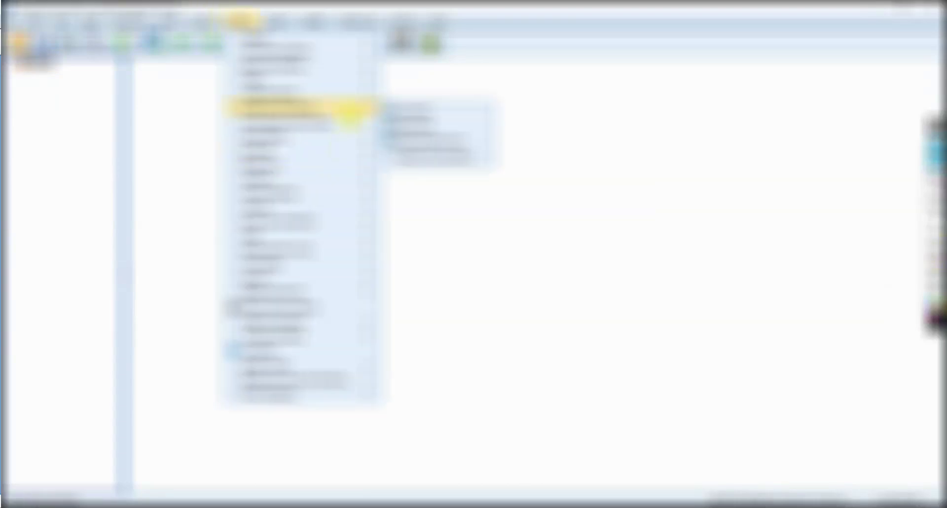
pyautogui.moveTo(345, 163)
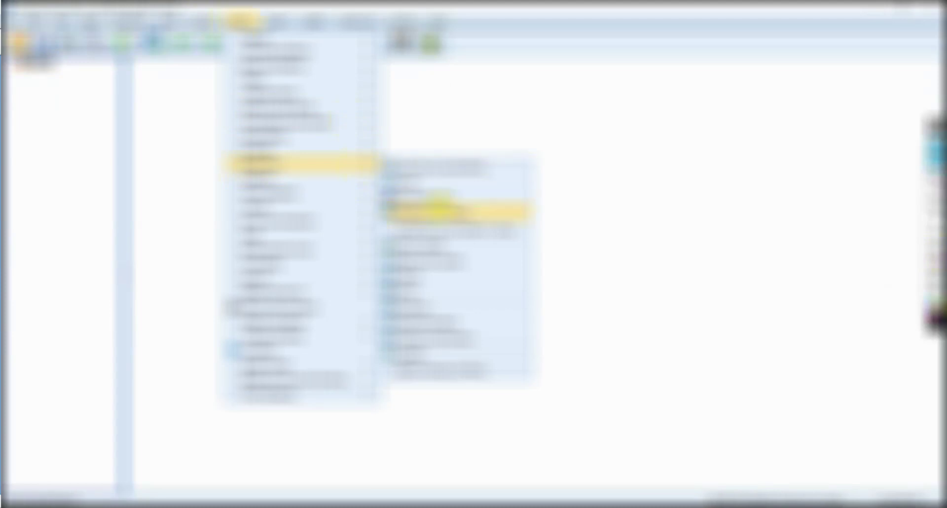
pyautogui.click(442, 229)
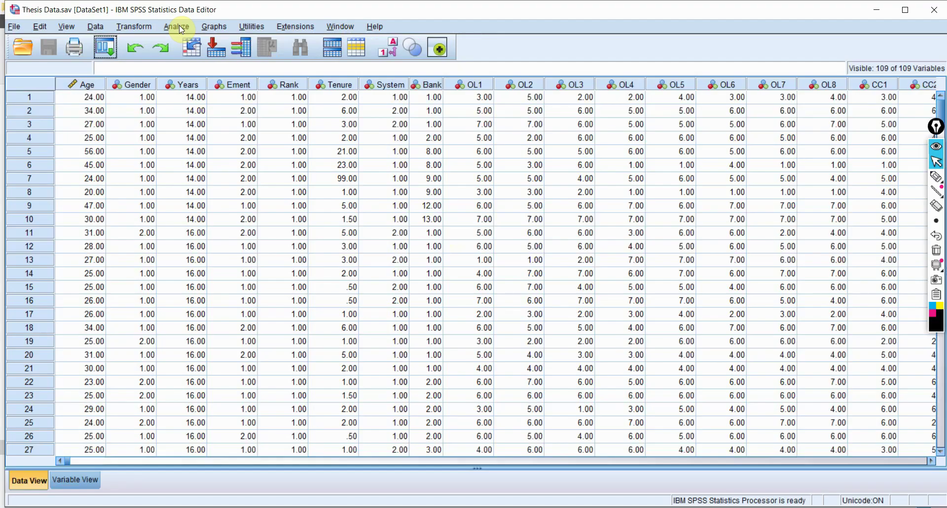
# - Start the PROCESS v4.0 regression procedure on the Thesis Data.sav dataset
pyautogui.click(215, 25)
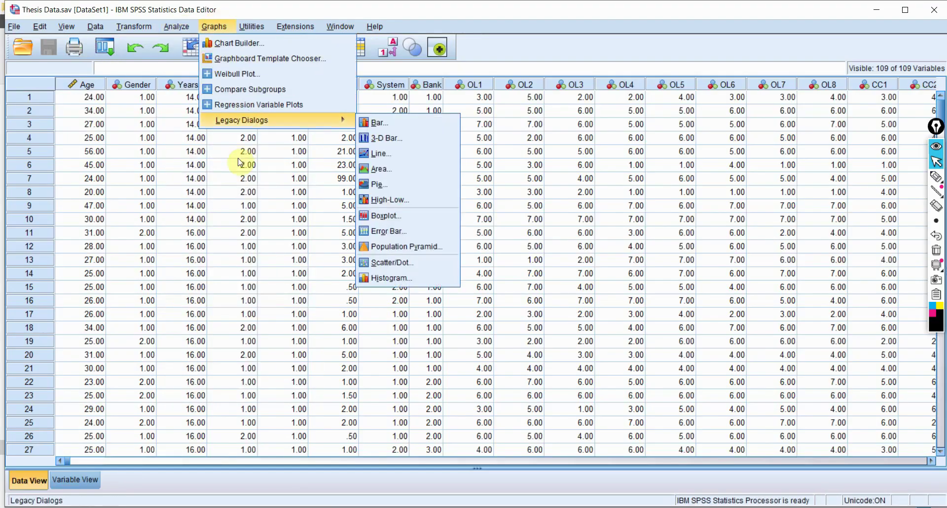
pyautogui.moveTo(165, 21)
pyautogui.moveTo(244, 172)
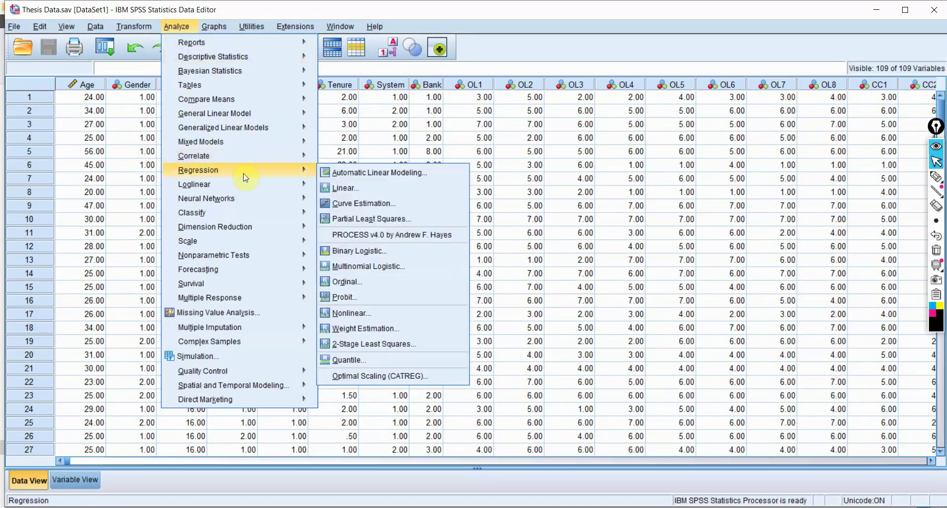
pyautogui.press('Down')
pyautogui.press('Down')
pyautogui.press('Down')
pyautogui.click(364, 236)
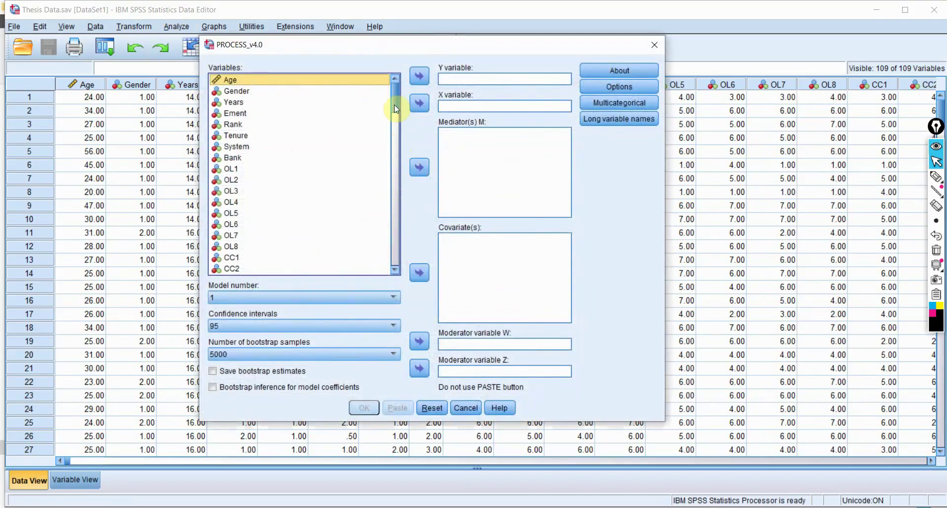
# - Assign Type01 as the X variable and REL as the Y variable in PROCESS
pyautogui.moveTo(395, 104); pyautogui.dragTo(394, 246)
pyautogui.click(333, 144)
pyautogui.click(418, 104)
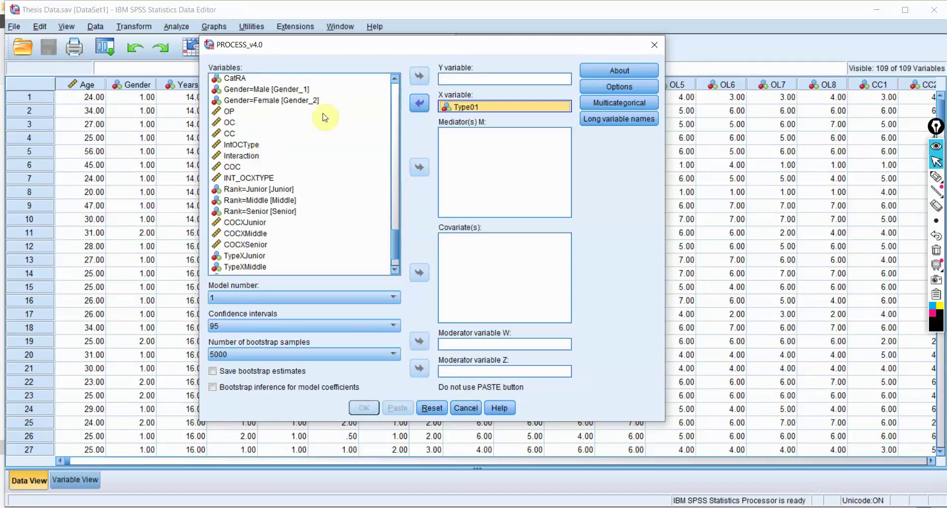
pyautogui.moveTo(394, 254); pyautogui.dragTo(395, 258)
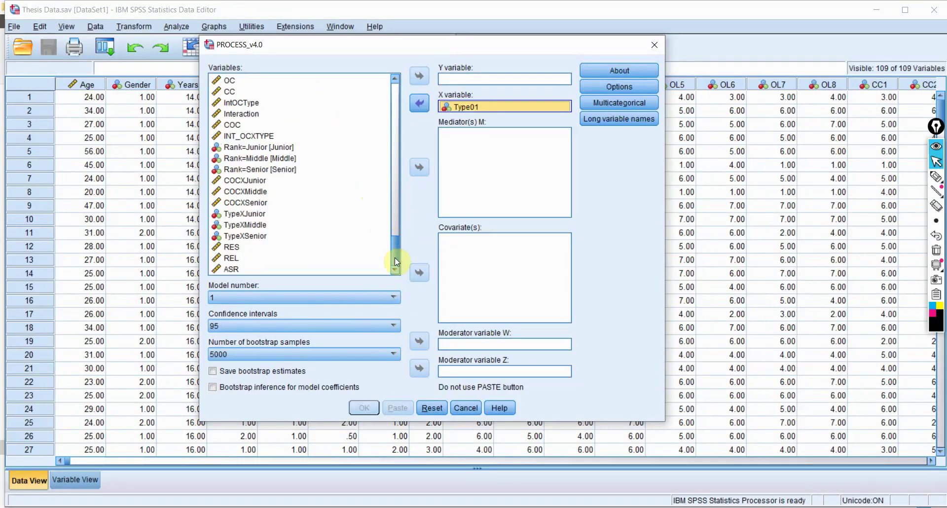
pyautogui.click(237, 259)
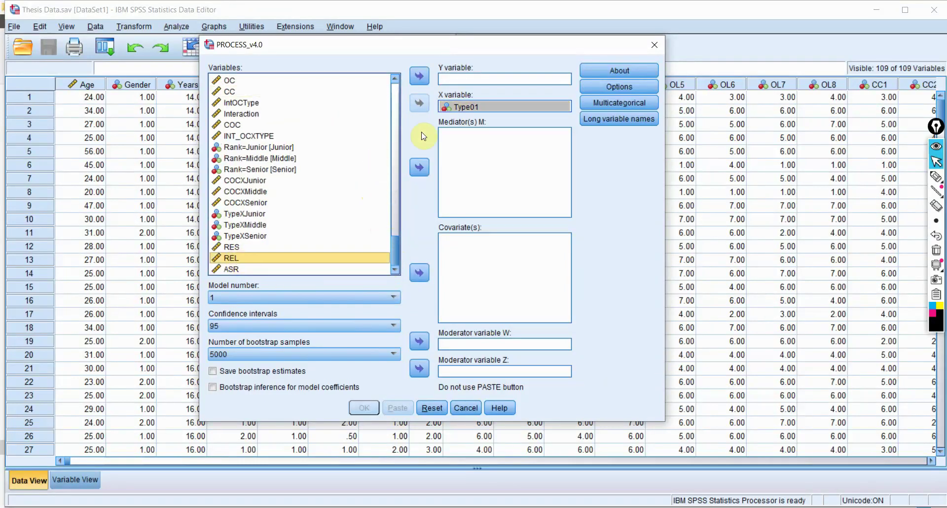
pyautogui.click(421, 72)
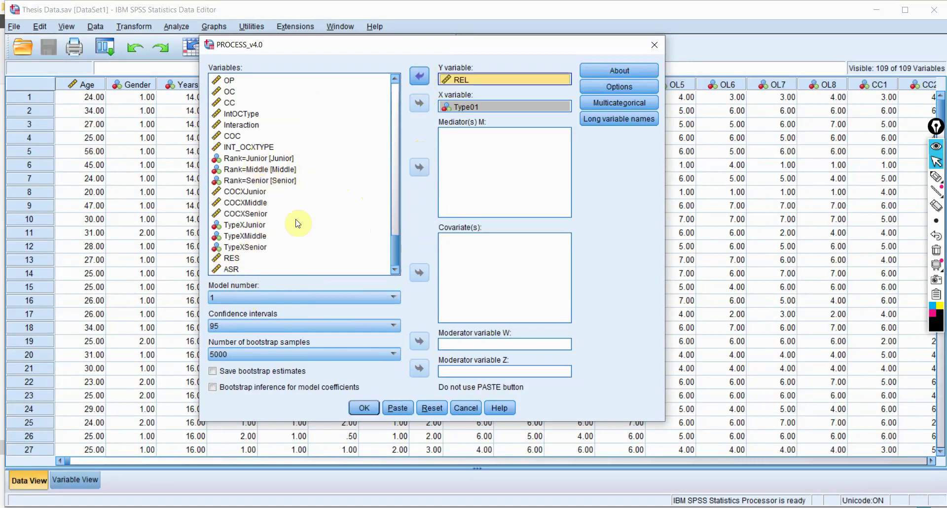
# - Assign Rank as moderator variable W and define it as multicategorical with Indicator coding
pyautogui.scroll(20, 397, 246)
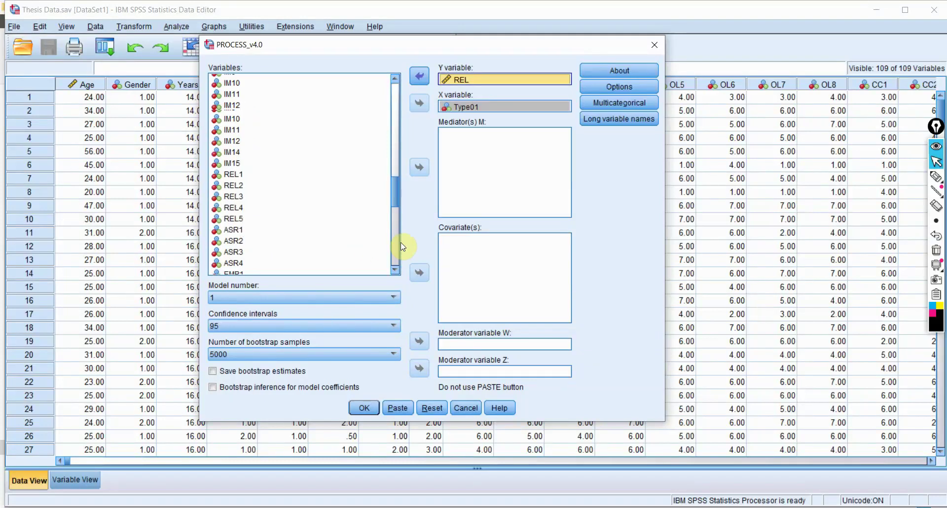
pyautogui.click(246, 127)
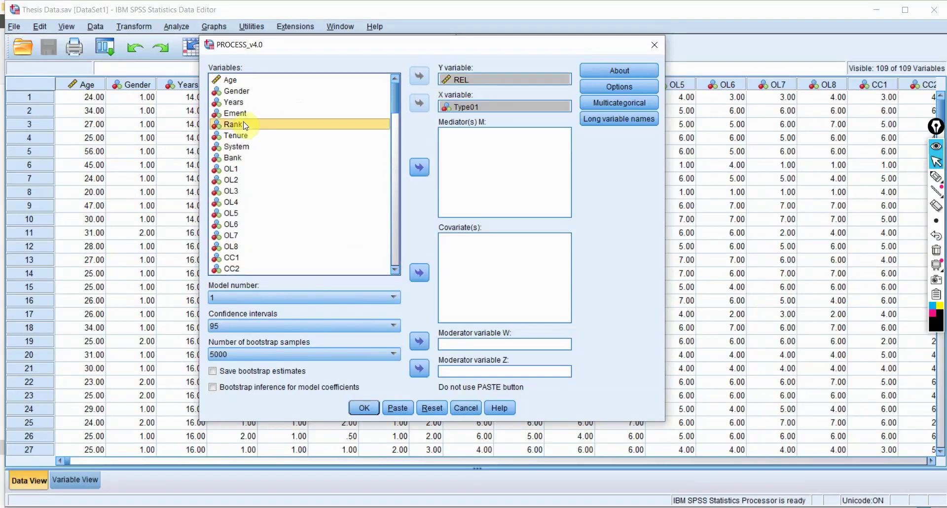
pyautogui.click(425, 342)
pyautogui.click(633, 104)
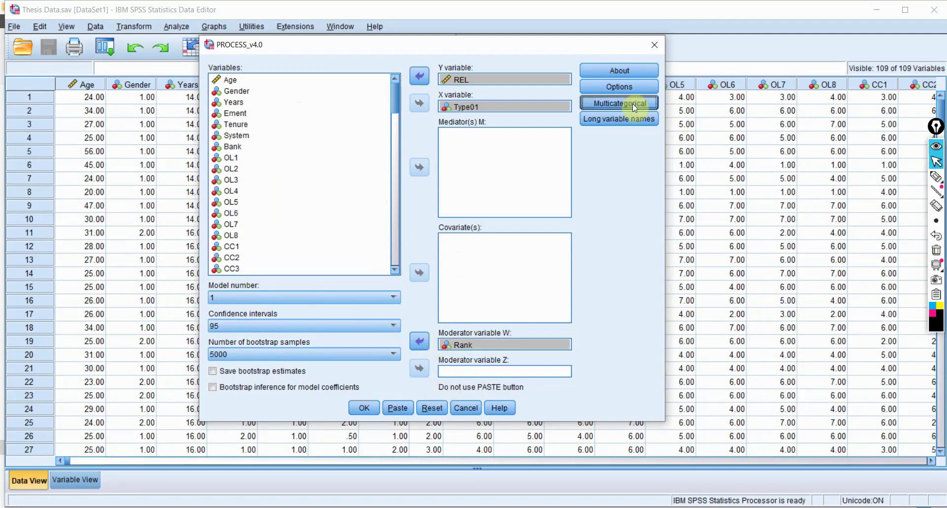
pyautogui.click(206, 180)
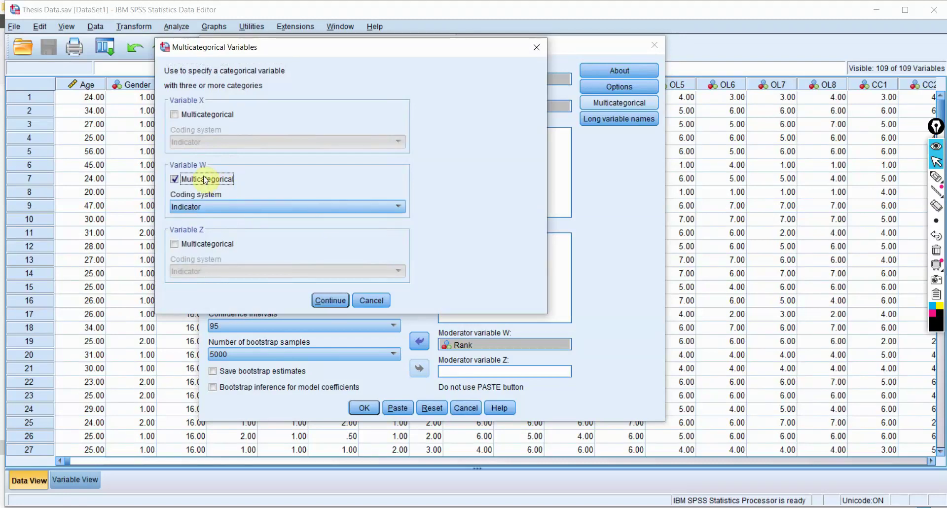
pyautogui.click(323, 298)
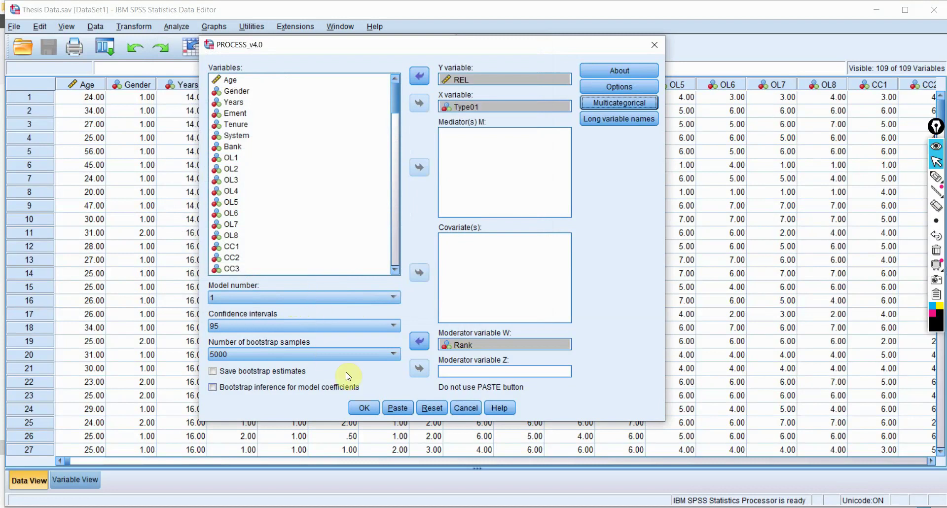
# - Run the PROCESS Model 1 analysis and go to the Model coefficients in its output
pyautogui.click(360, 407)
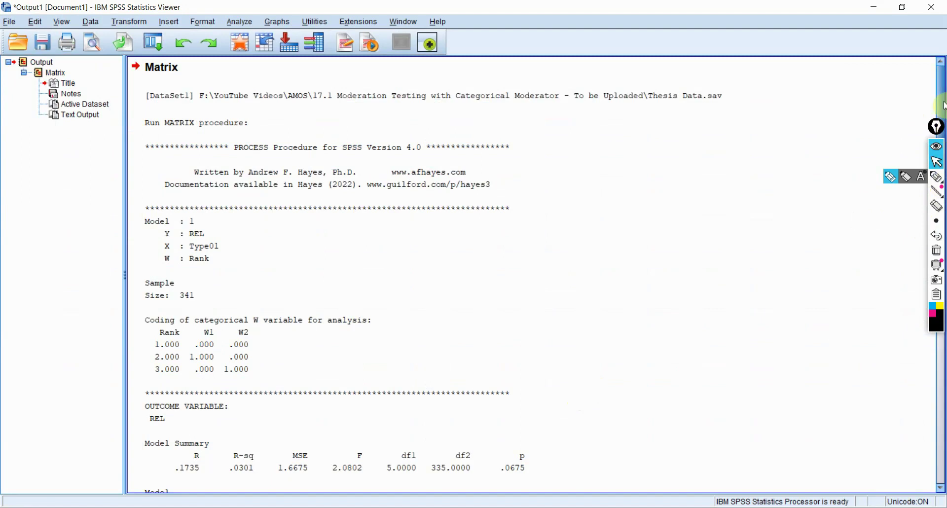
pyautogui.scroll(-8, 944, 105)
# - Switch to the Amos Output and place its Regression Weights beside the PROCESS Rank coding table and Model coefficients
pyautogui.moveTo(562, 507)
pyautogui.moveTo(619, 464)
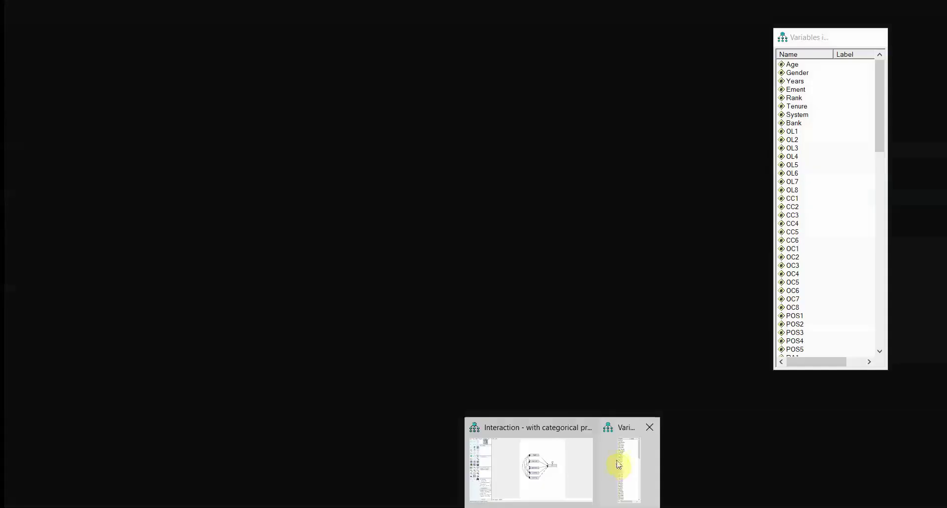
pyautogui.click(649, 427)
pyautogui.click(585, 456)
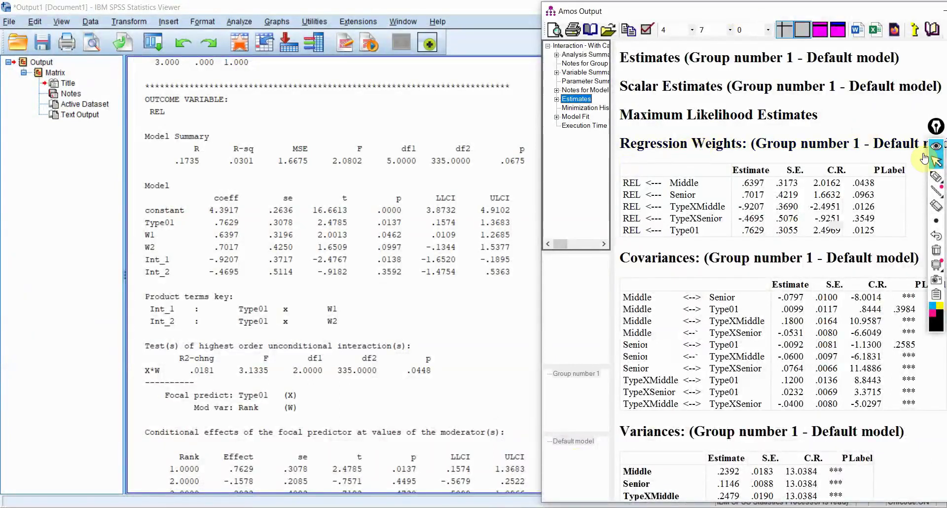
pyautogui.click(935, 176)
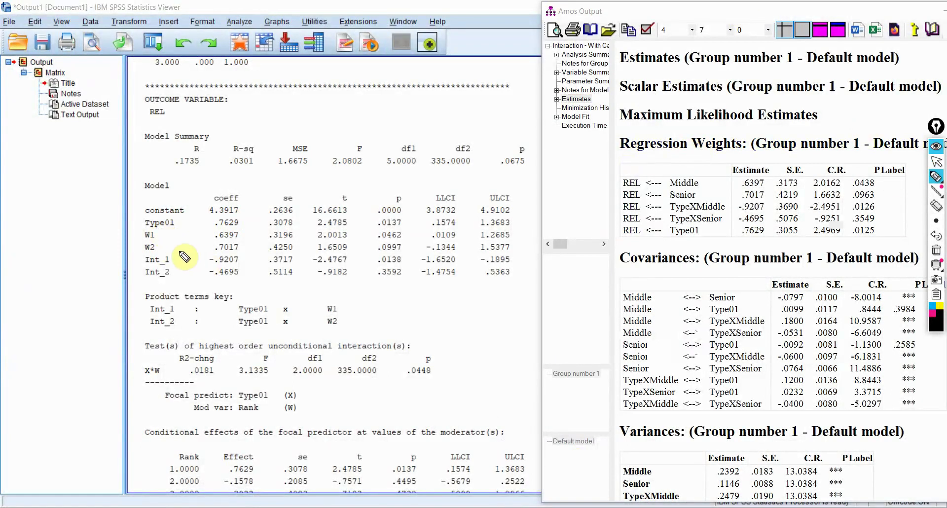
pyautogui.moveTo(158, 236); pyautogui.dragTo(174, 236)
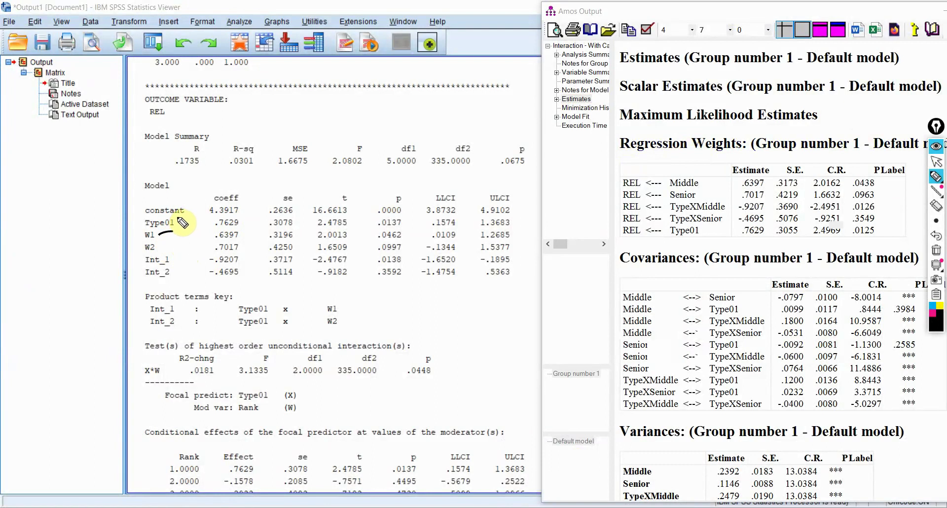
pyautogui.hotkey('ctrl', 'F1')
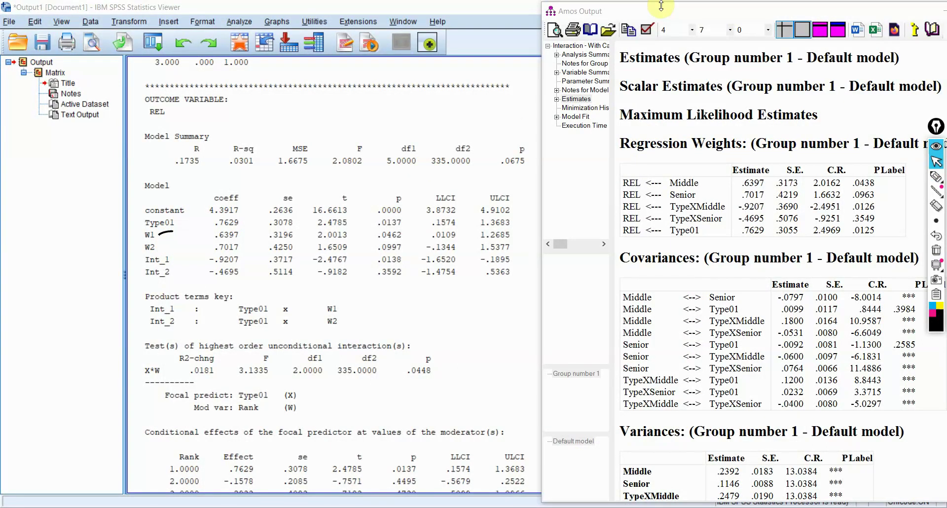
pyautogui.moveTo(661, 6); pyautogui.dragTo(571, 11)
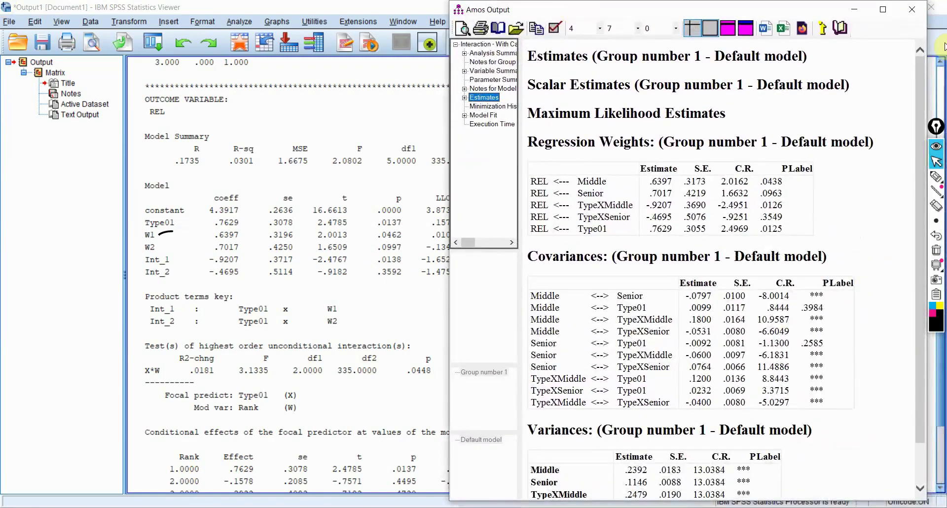
pyautogui.click(941, 65)
pyautogui.scroll(3, 941, 64)
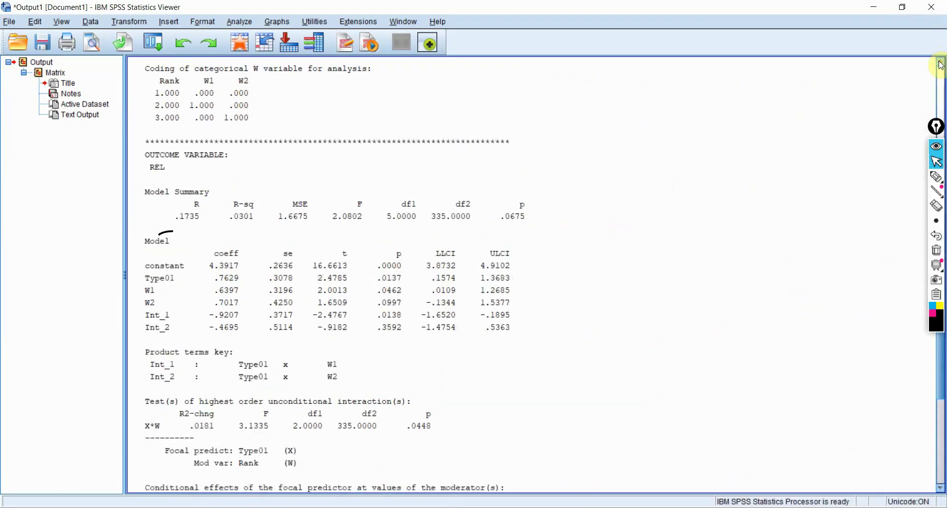
pyautogui.hotkey('alt', 'Tab')
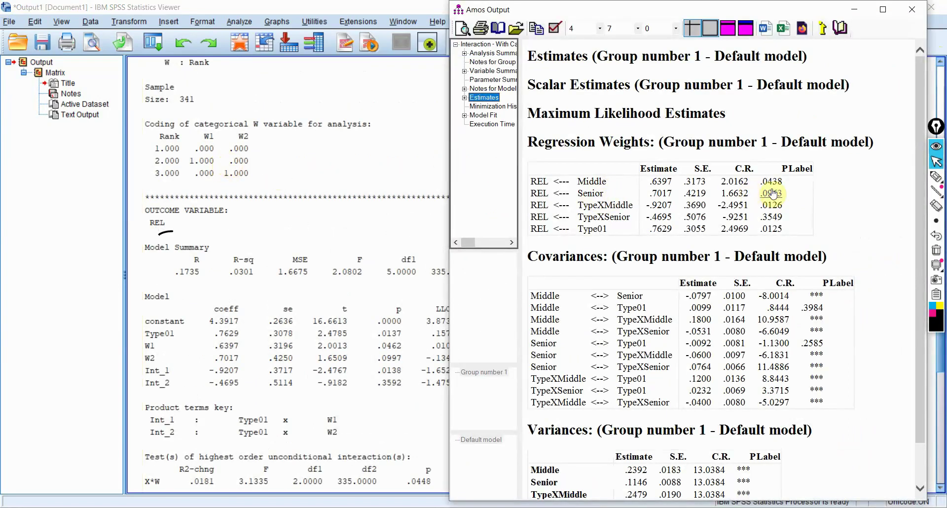
# - Mark the W1 and W2 codes of Rank in the PROCESS output and trace W1's effect on REL
pyautogui.moveTo(936, 176)
pyautogui.click(903, 178)
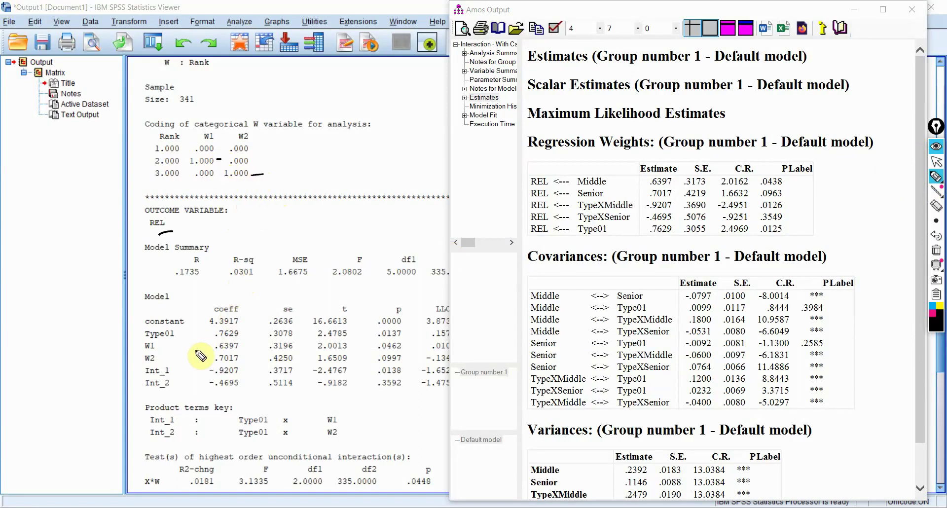
pyautogui.moveTo(165, 345); pyautogui.dragTo(199, 346)
pyautogui.moveTo(138, 340); pyautogui.dragTo(140, 240)
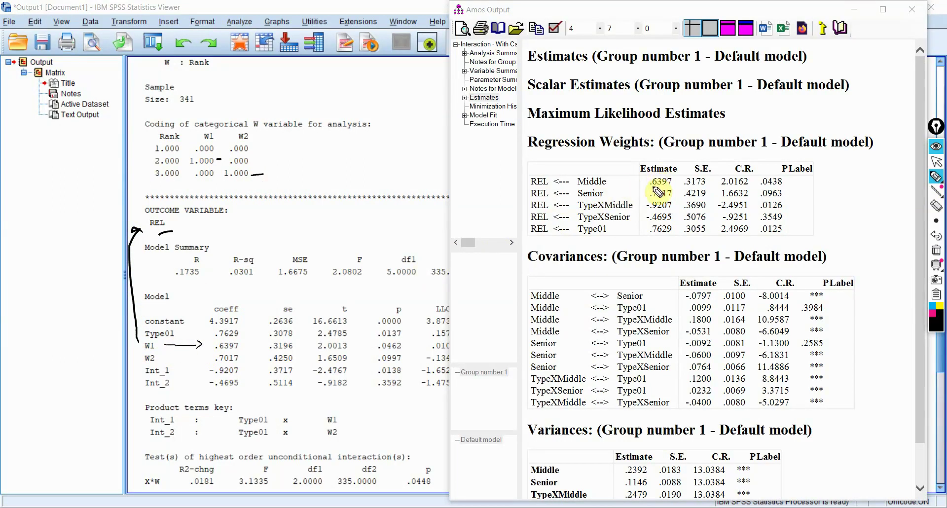
# - Compare the Amos estimates for Middle, Senior, TypeXMiddle and TypeXSenior with the PROCESS coefficients for W1, W2, Int_1 and Int_2, underlining each pair
pyautogui.moveTo(657, 189); pyautogui.dragTo(671, 187)
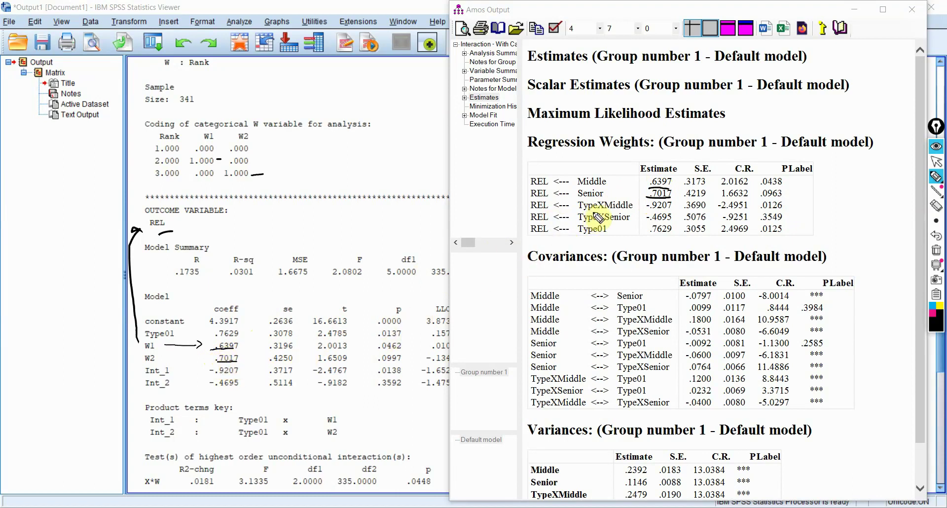
pyautogui.moveTo(646, 210); pyautogui.dragTo(671, 212)
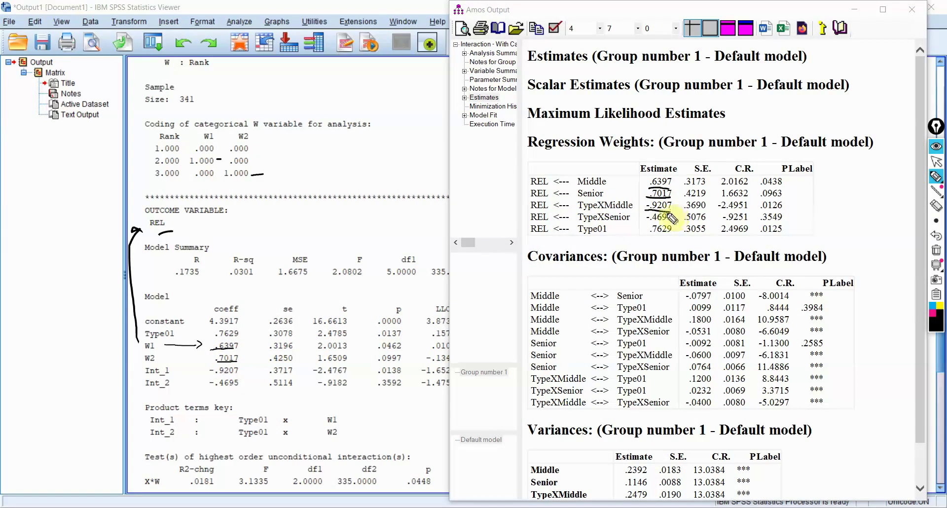
pyautogui.moveTo(210, 374); pyautogui.dragTo(223, 377)
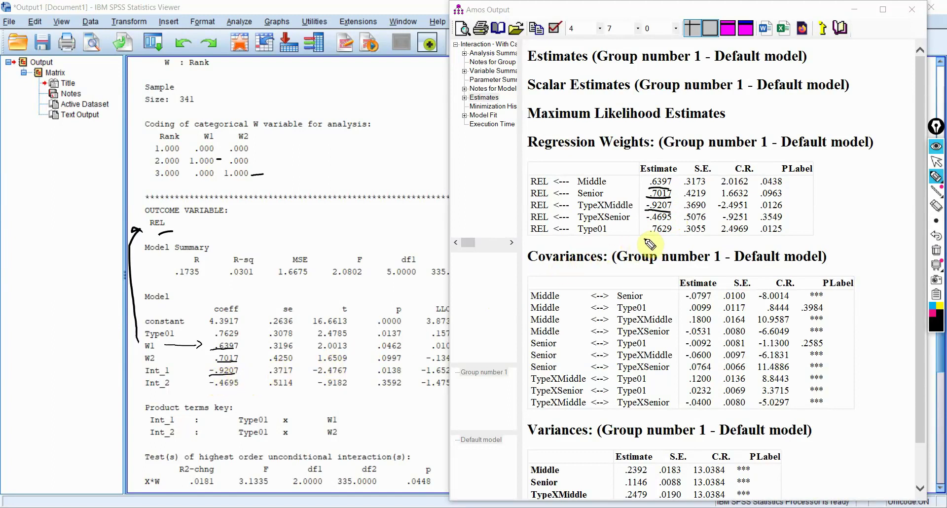
pyautogui.moveTo(645, 224); pyautogui.dragTo(672, 223)
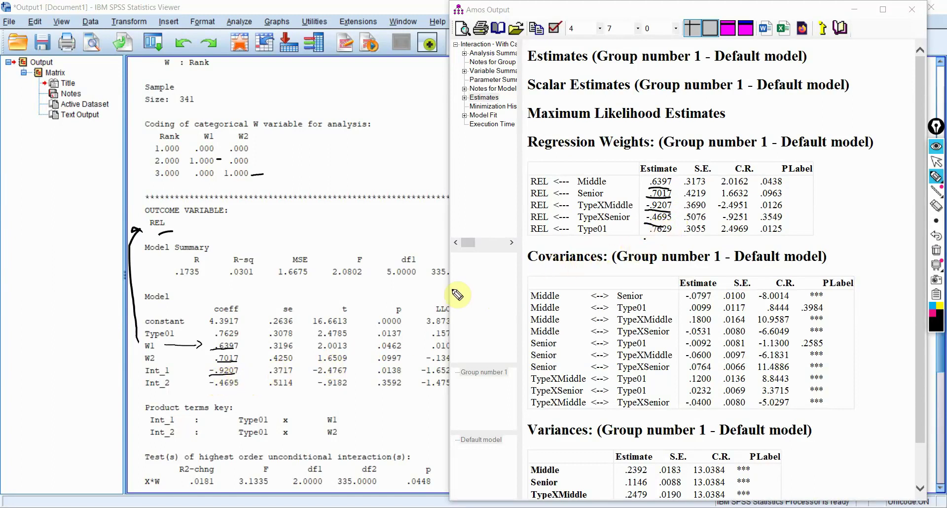
pyautogui.moveTo(211, 388); pyautogui.dragTo(236, 386)
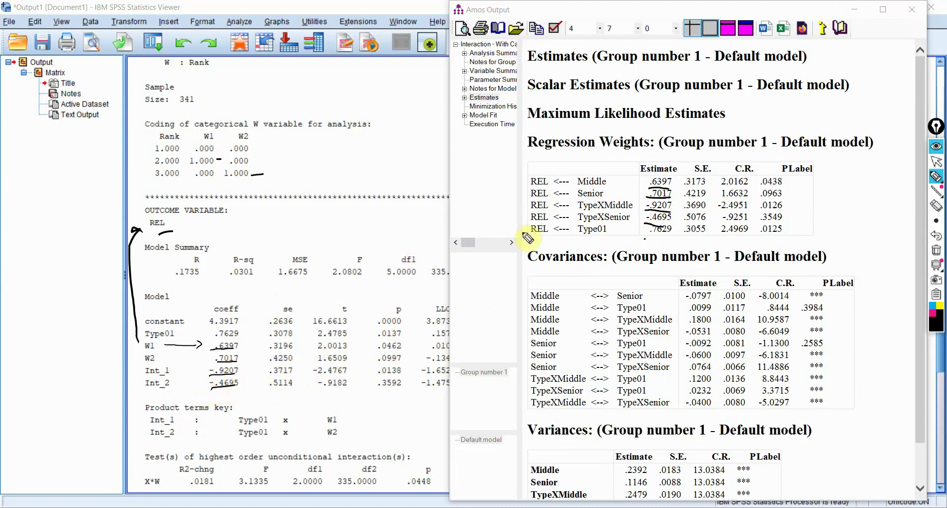
pyautogui.moveTo(635, 155)
pyautogui.mouseDown()
pyautogui.moveTo(637, 174)
pyautogui.moveTo(660, 181)
pyautogui.moveTo(681, 169)
pyautogui.moveTo(638, 151)
pyautogui.mouseUp()
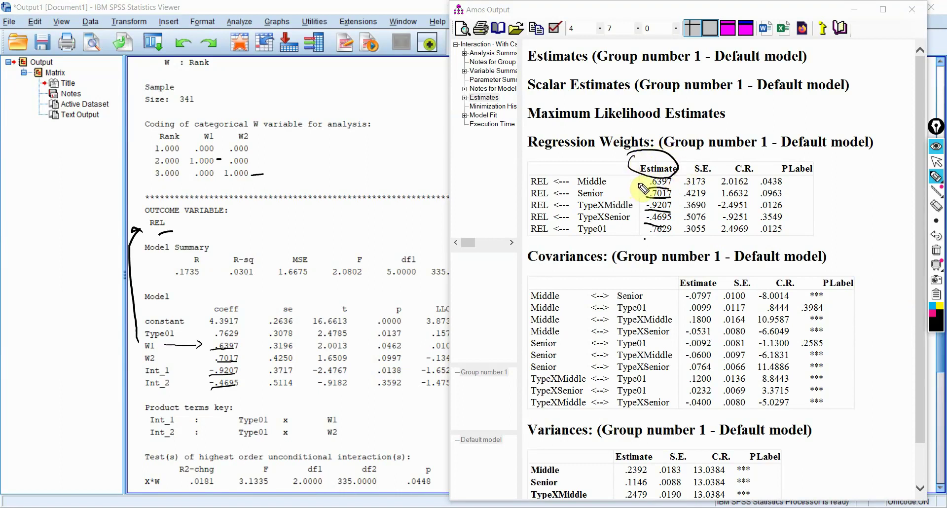
pyautogui.moveTo(318, 339); pyautogui.dragTo(347, 338)
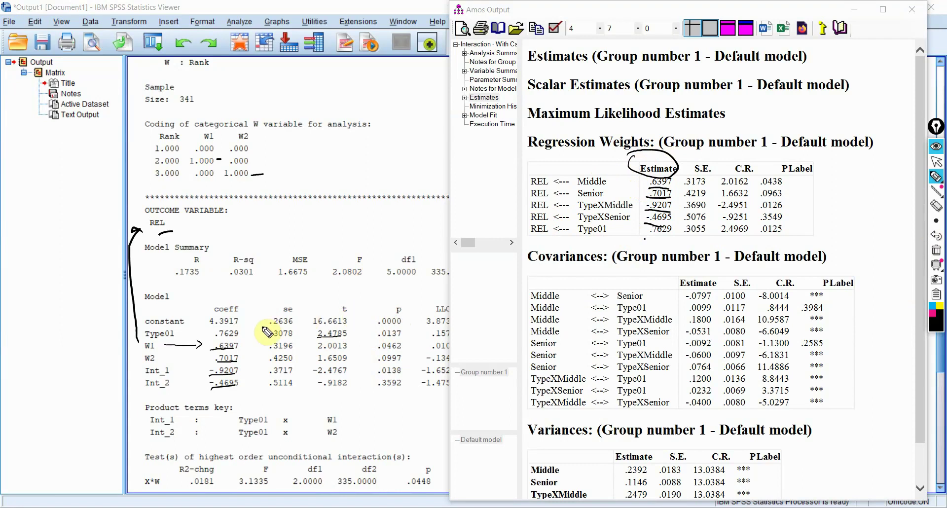
# - Leave the pen annotation mode and return to the Amos path diagram of the interaction model
pyautogui.click(355, 5)
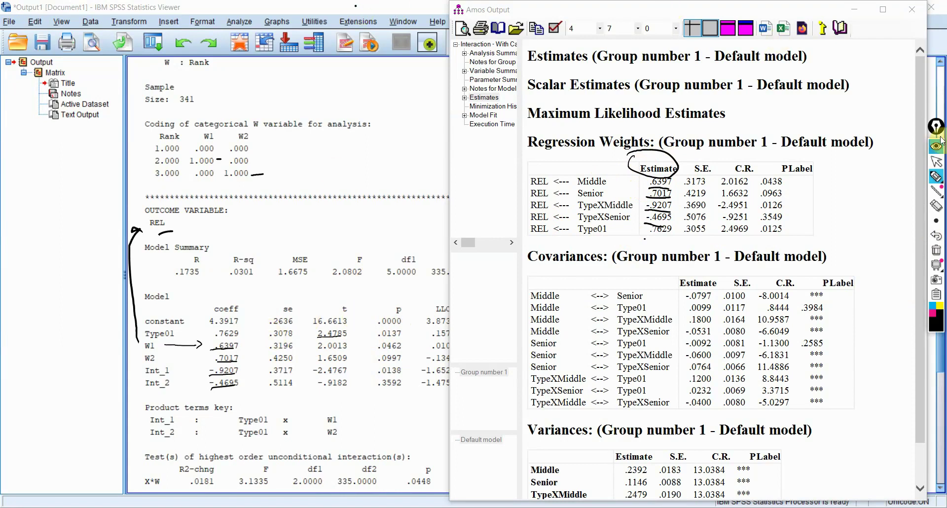
pyautogui.click(936, 161)
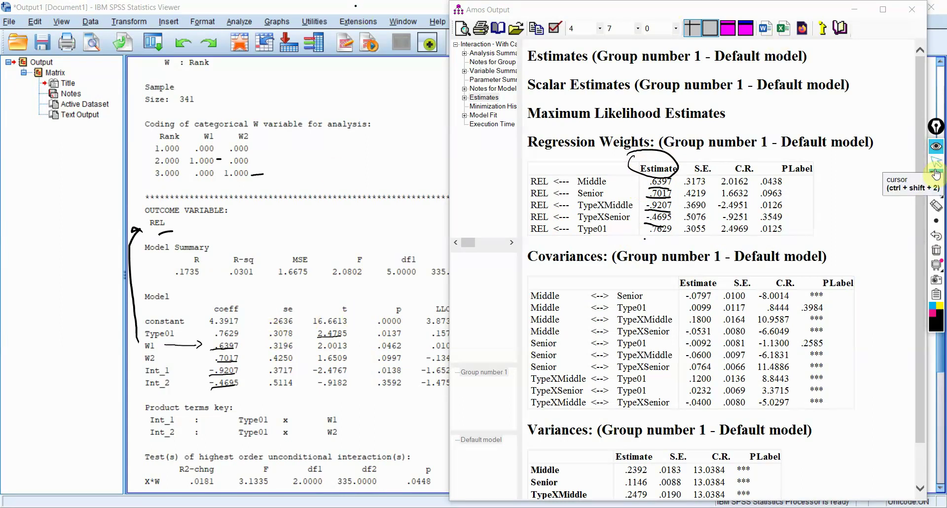
pyautogui.click(363, 5)
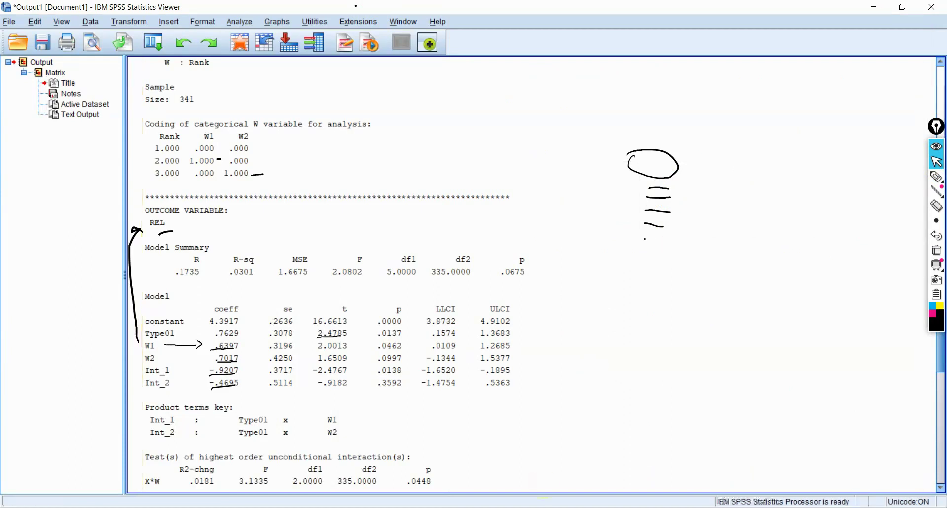
pyautogui.moveTo(564, 506)
pyautogui.click(539, 469)
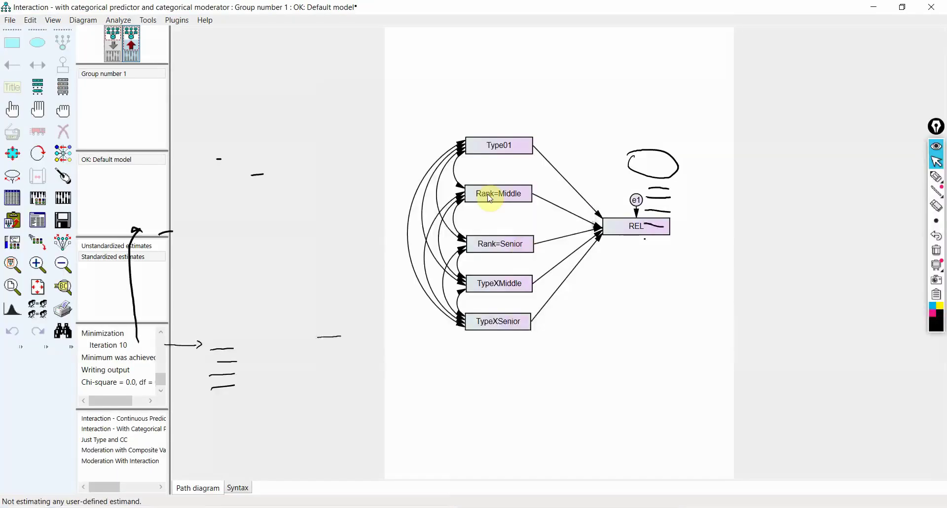